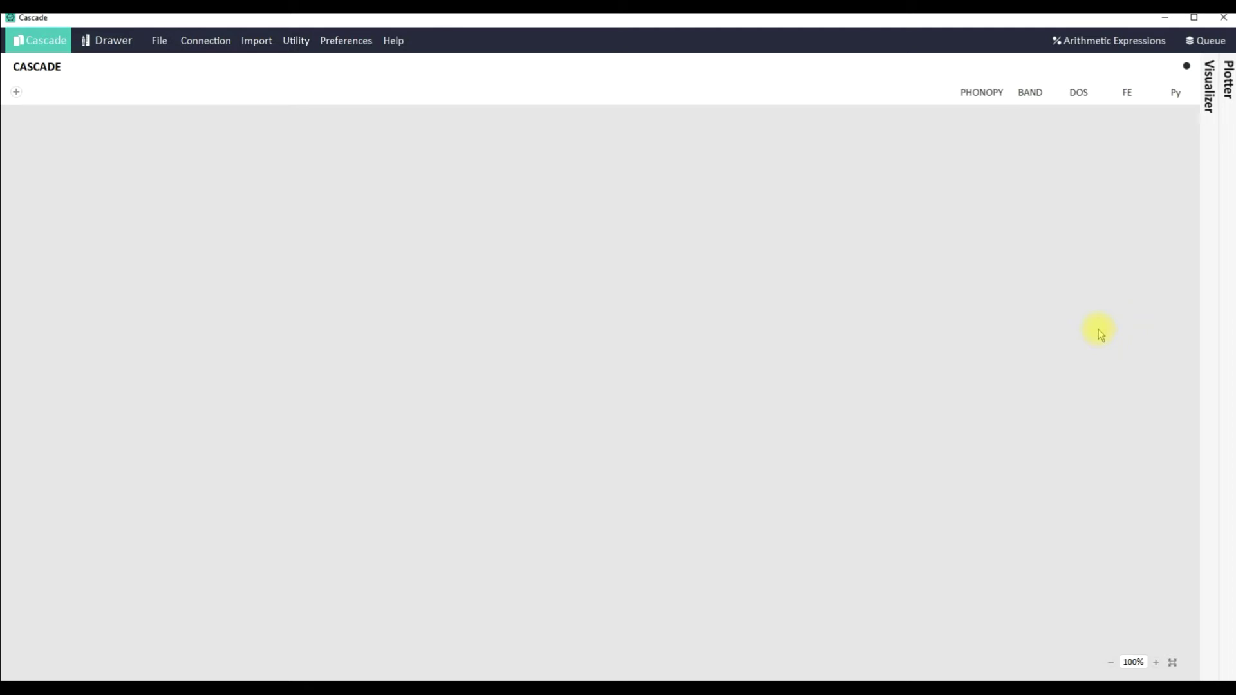
- Review the Python Editor and GGA, LDA, PBE potential-file preferences, then open Connections
{"action": "left_click", "coordinate": [346, 41]}
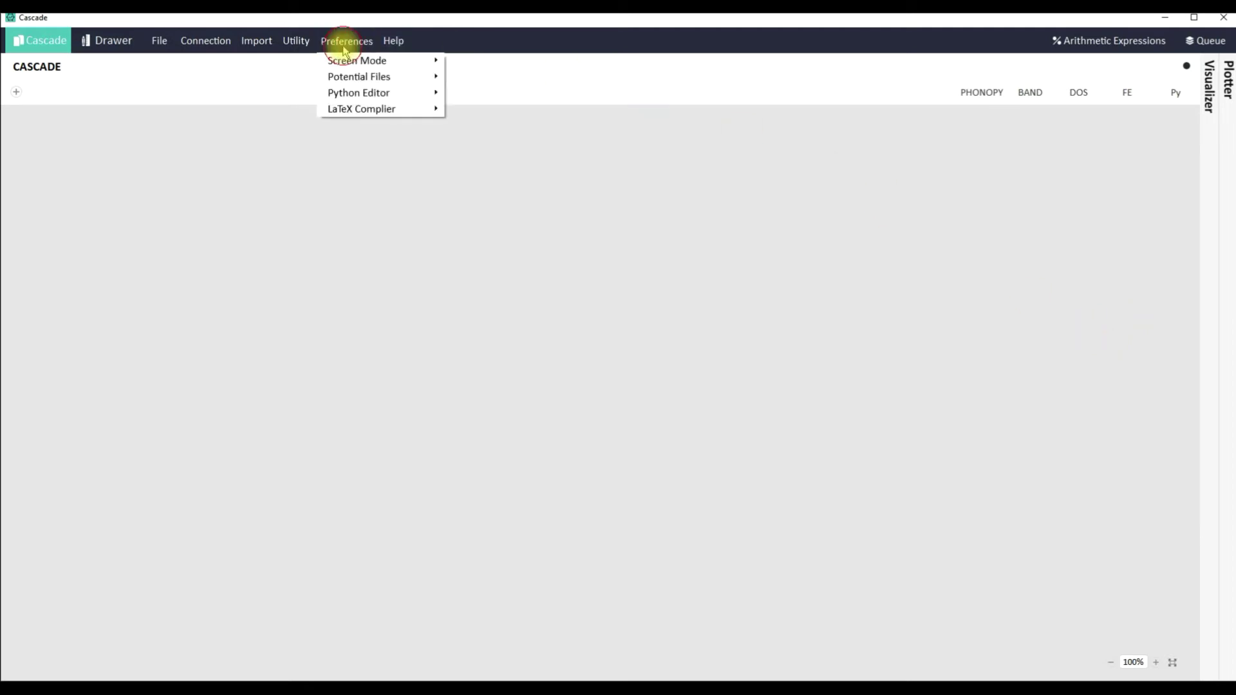
{"action": "mouse_move", "coordinate": [364, 99]}
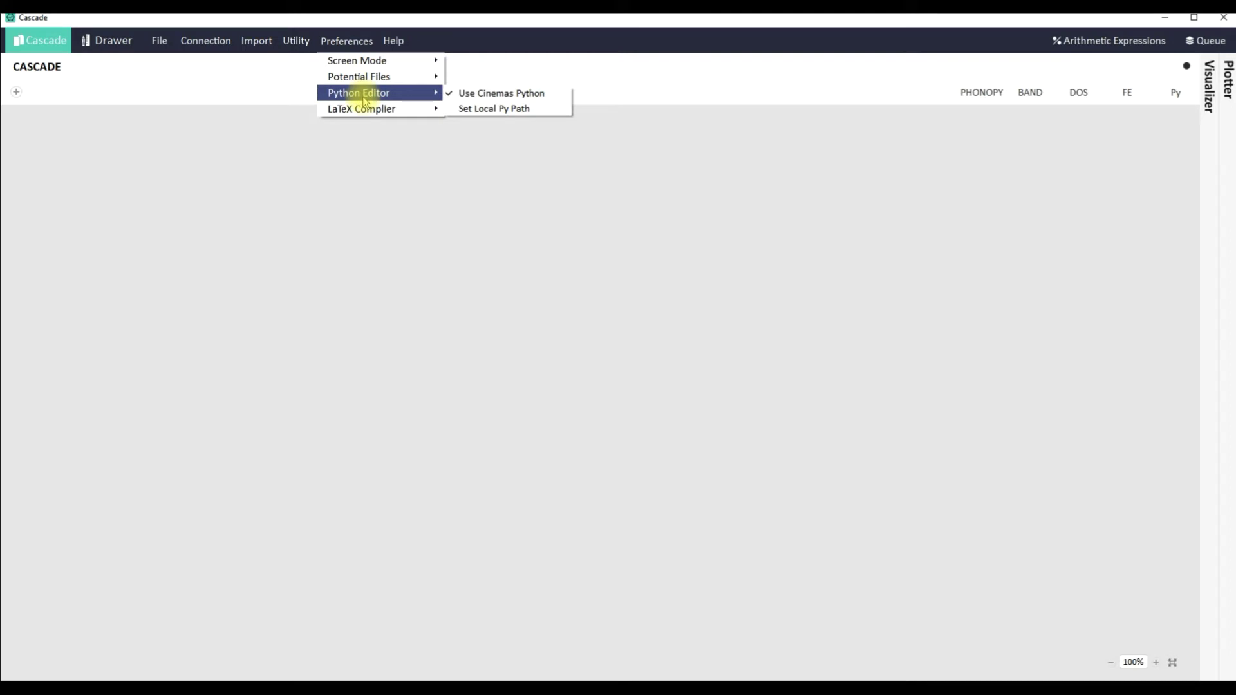
{"action": "mouse_move", "coordinate": [427, 78]}
{"action": "mouse_move", "coordinate": [495, 91]}
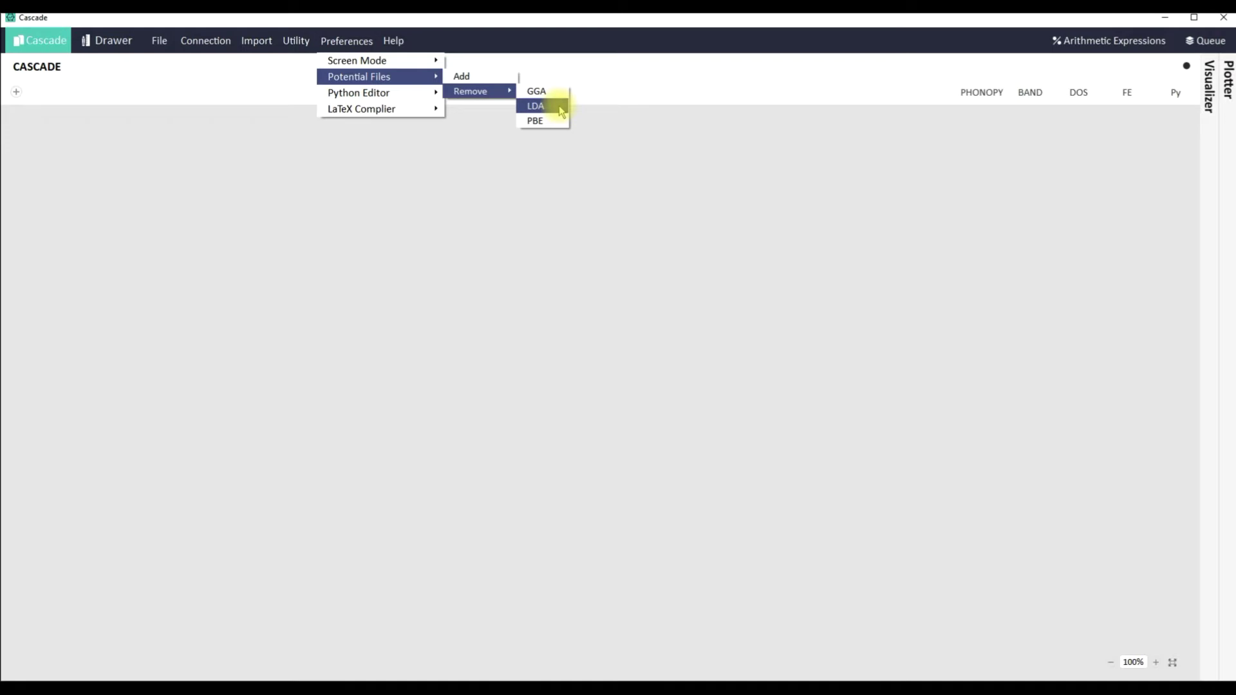
{"action": "left_click", "coordinate": [222, 44]}
{"action": "left_click", "coordinate": [221, 62]}
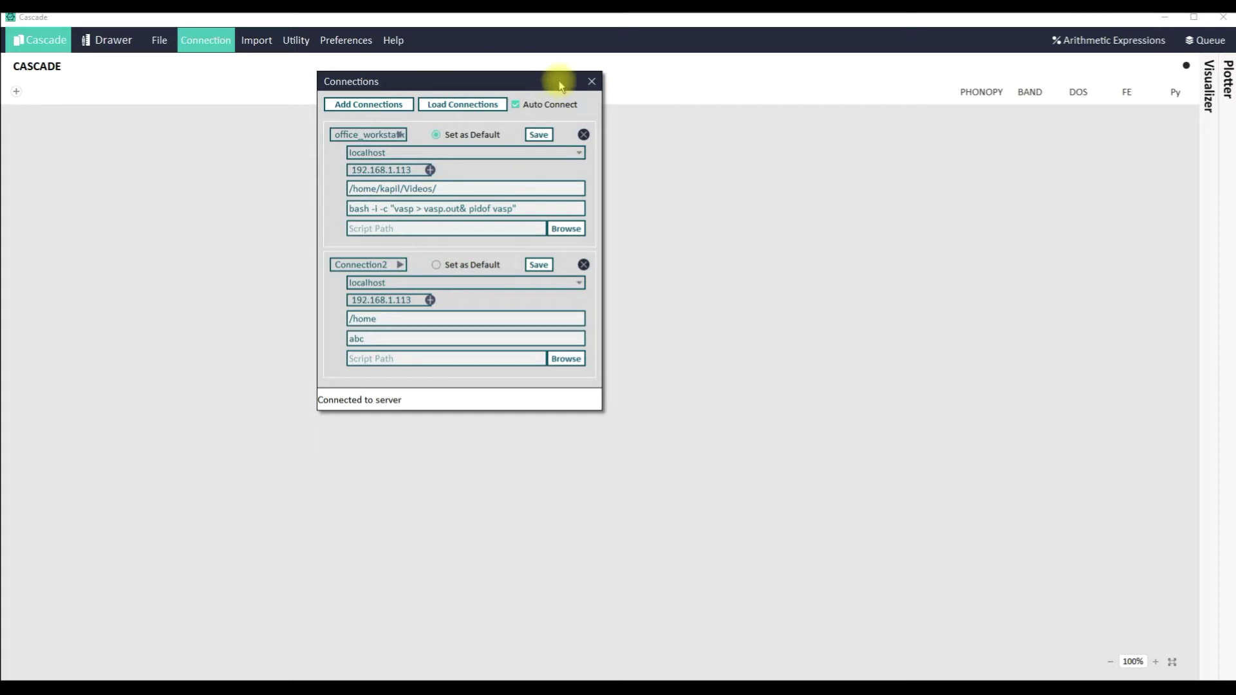
{"action": "left_click", "coordinate": [588, 82]}
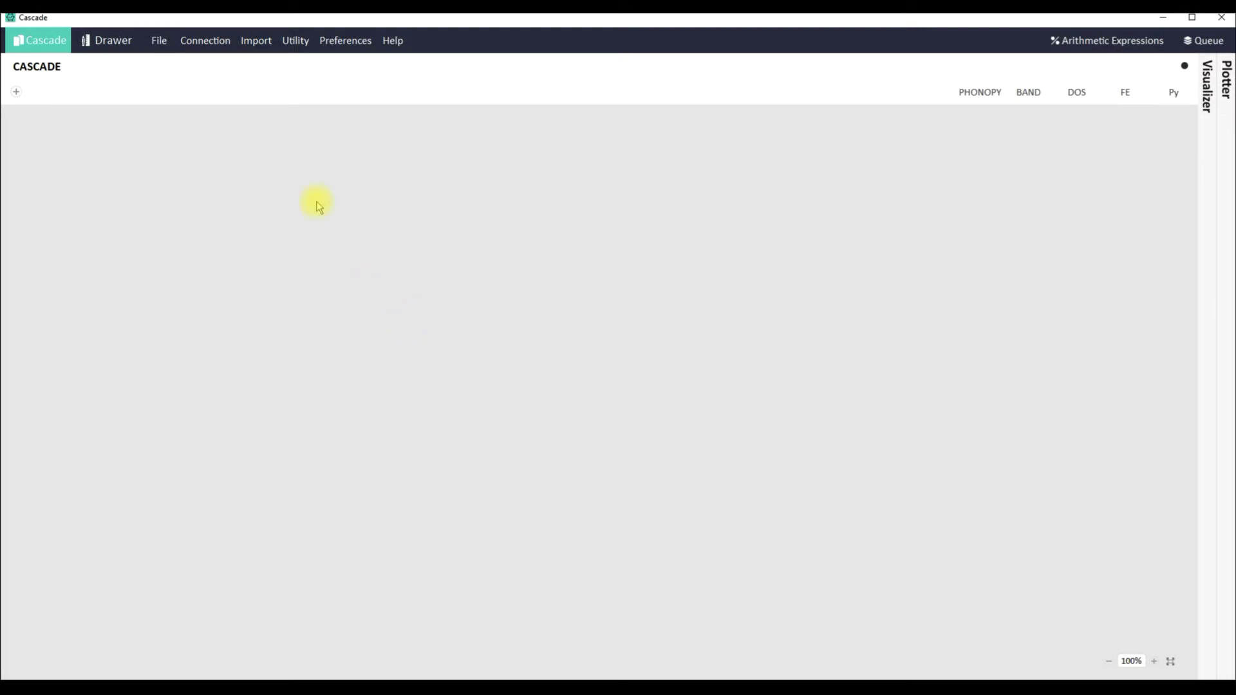
- Create and save the project 'band-test-tutorial' in the TESTING folder
{"action": "left_click", "coordinate": [165, 44]}
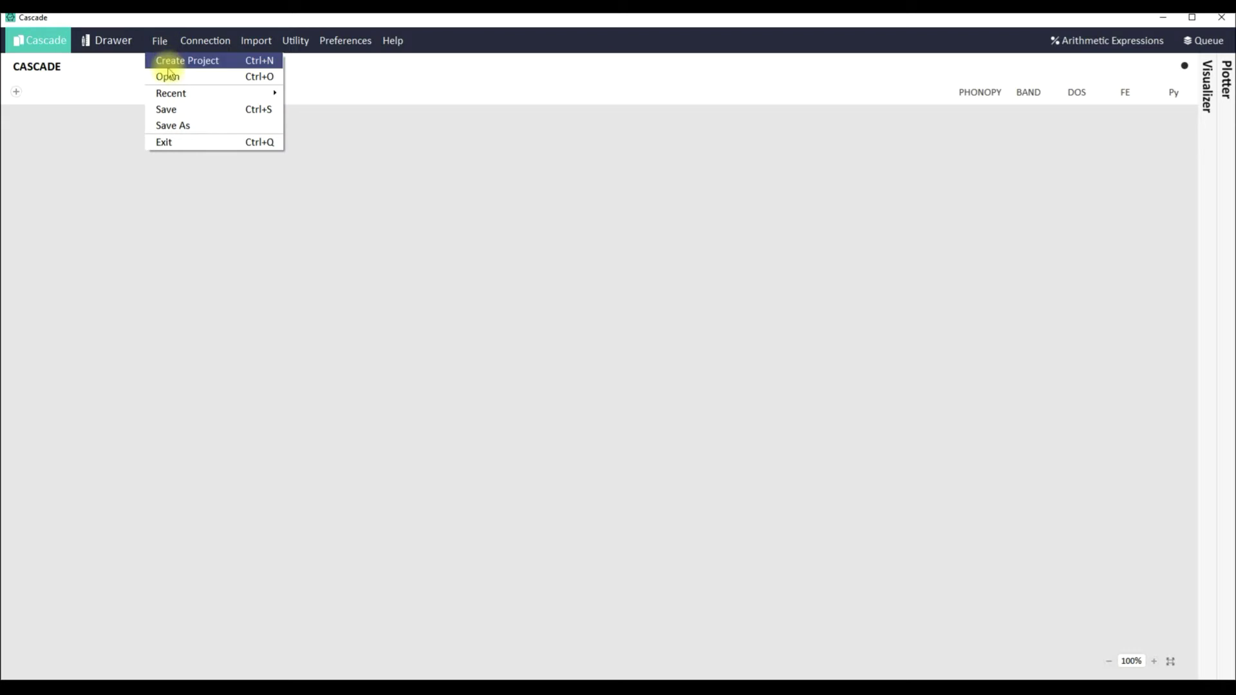
{"action": "left_click", "coordinate": [171, 60]}
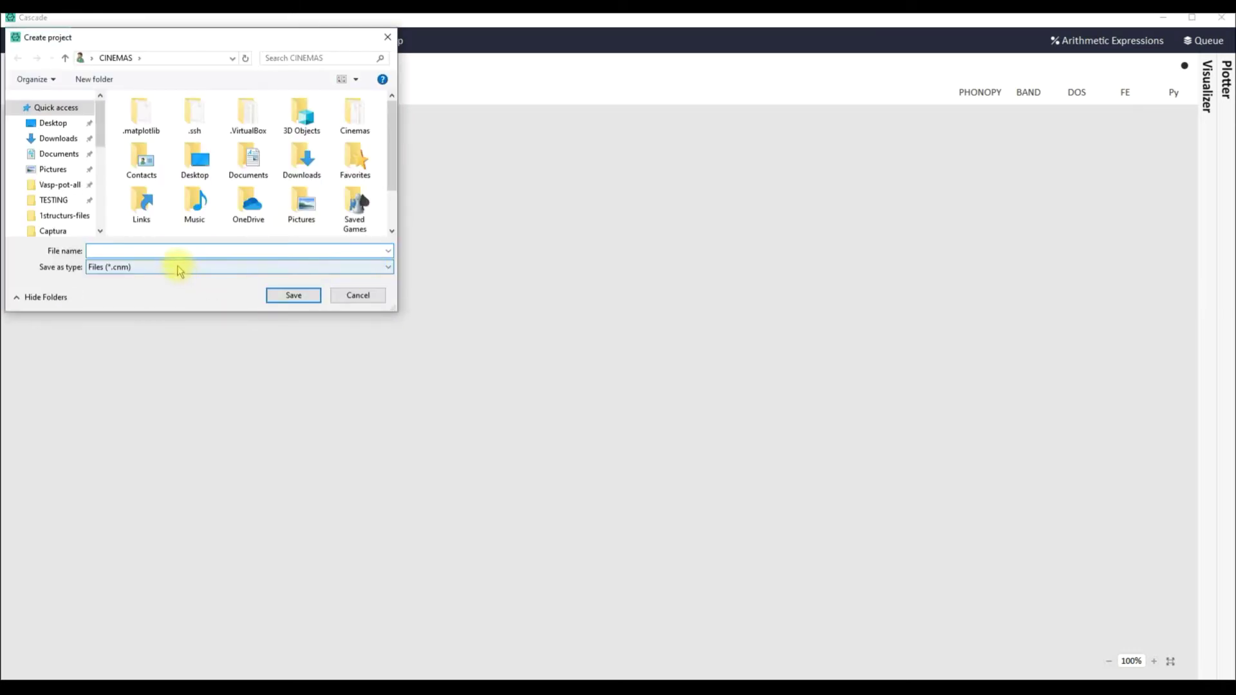
{"action": "left_click", "coordinate": [54, 199]}
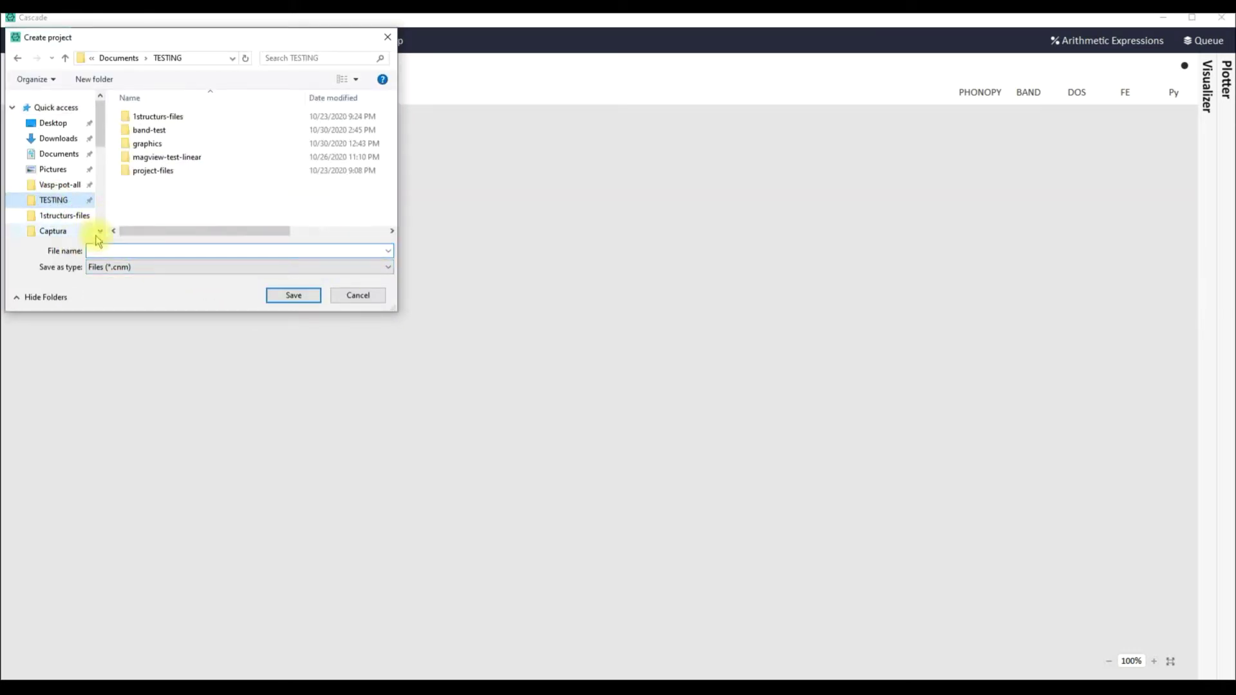
{"action": "left_click", "coordinate": [185, 251]}
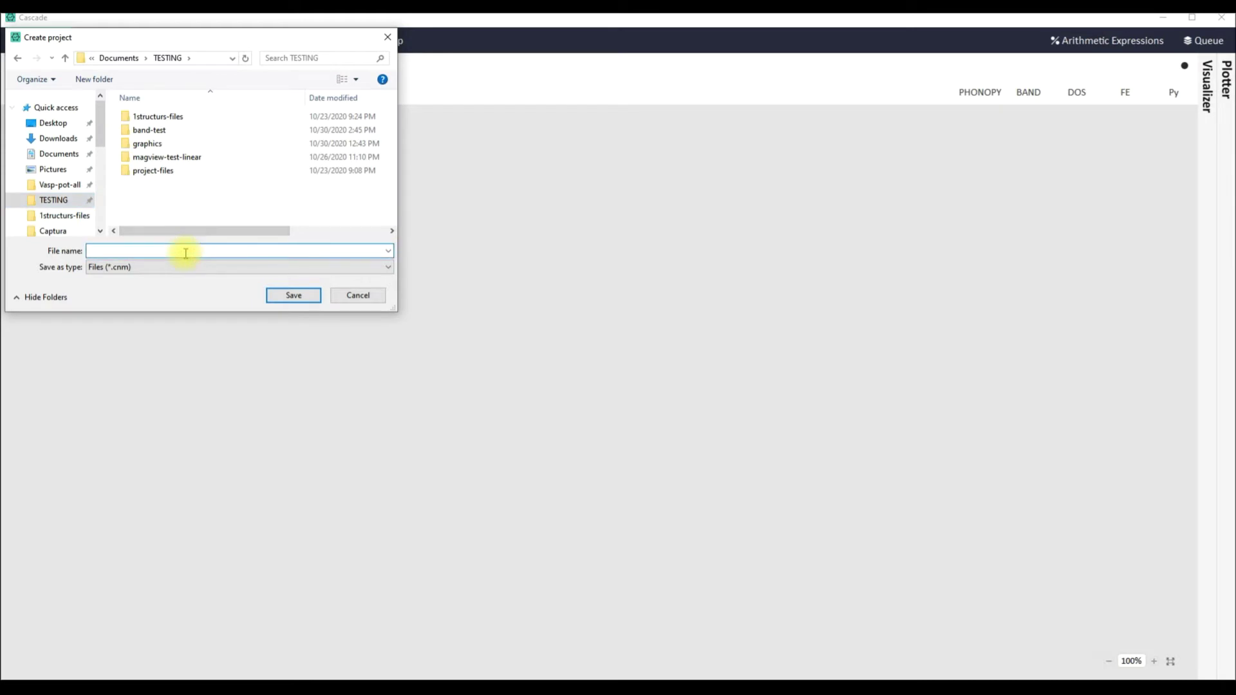
{"action": "type", "text": "band-tes"}
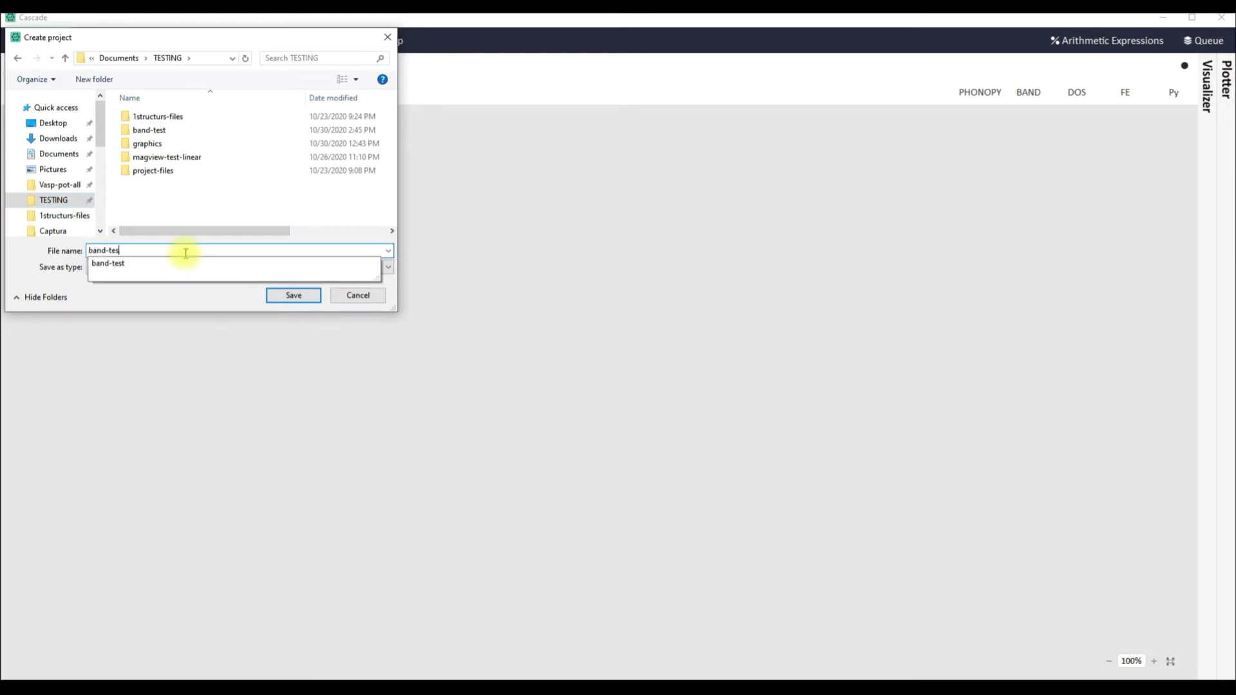
{"action": "type", "text": "t-tutorial"}
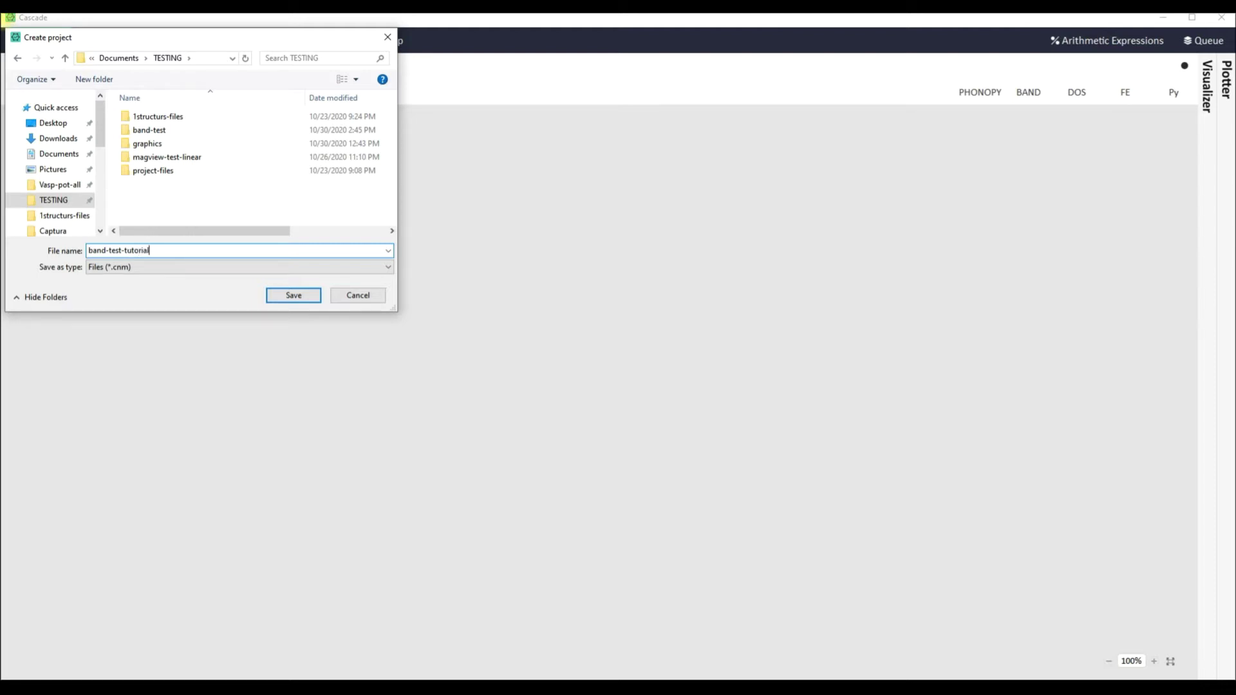
{"action": "left_click", "coordinate": [282, 294]}
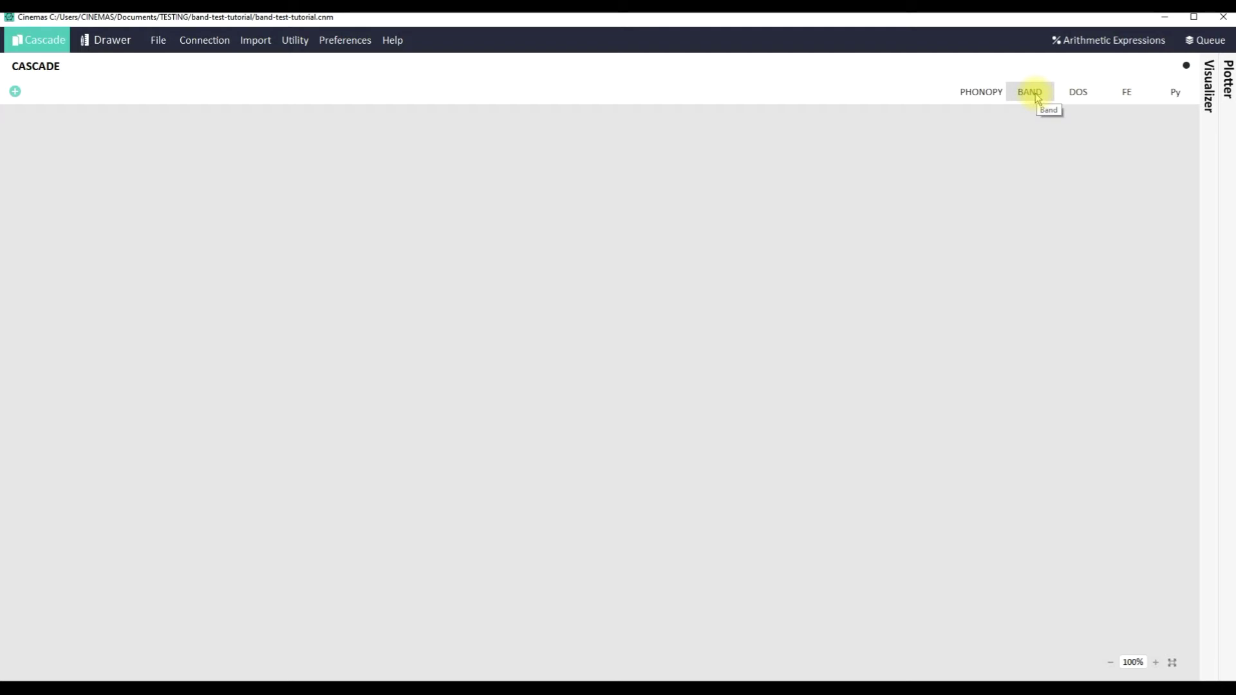
- Add a BAND module starting with structures and name it band_silicon
{"action": "left_click", "coordinate": [1036, 97]}
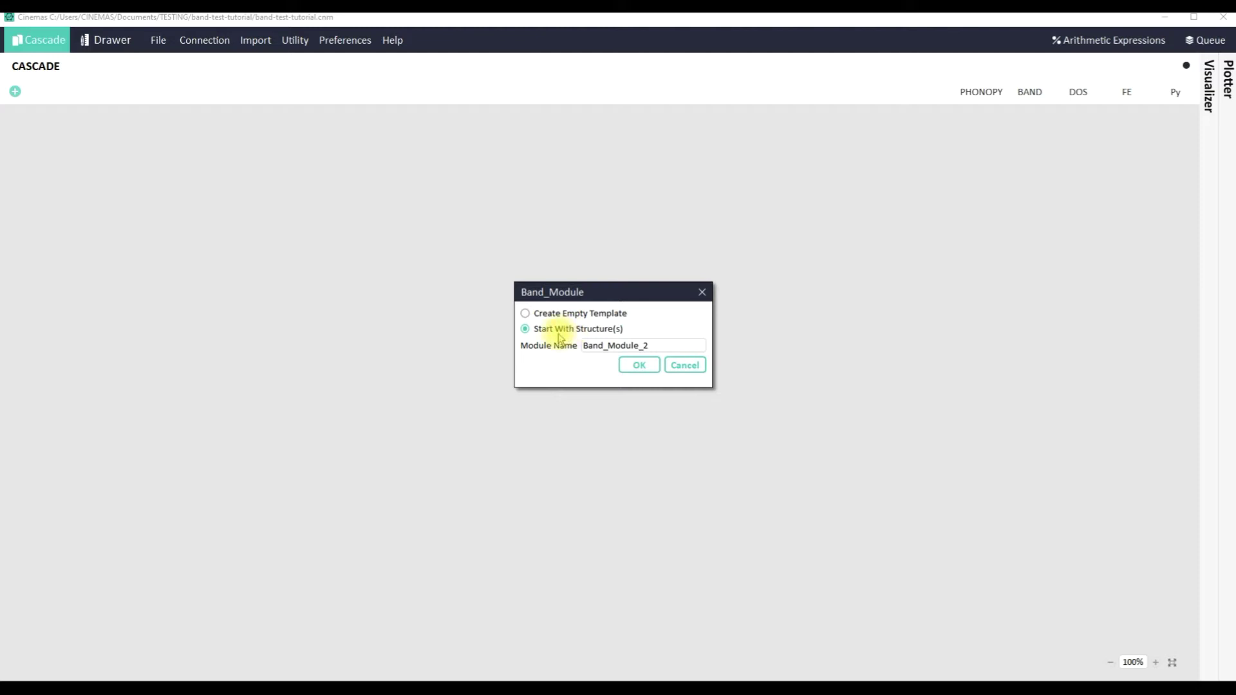
{"action": "double_click", "coordinate": [588, 345]}
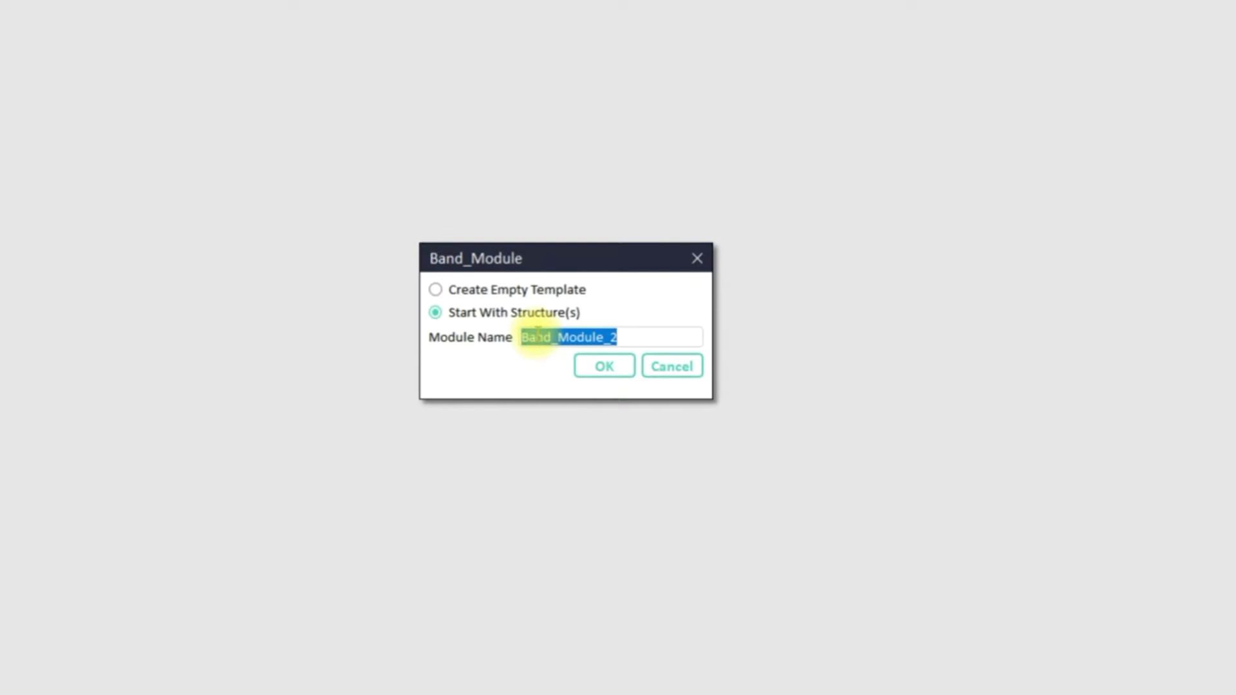
{"action": "type", "text": "band_silicon"}
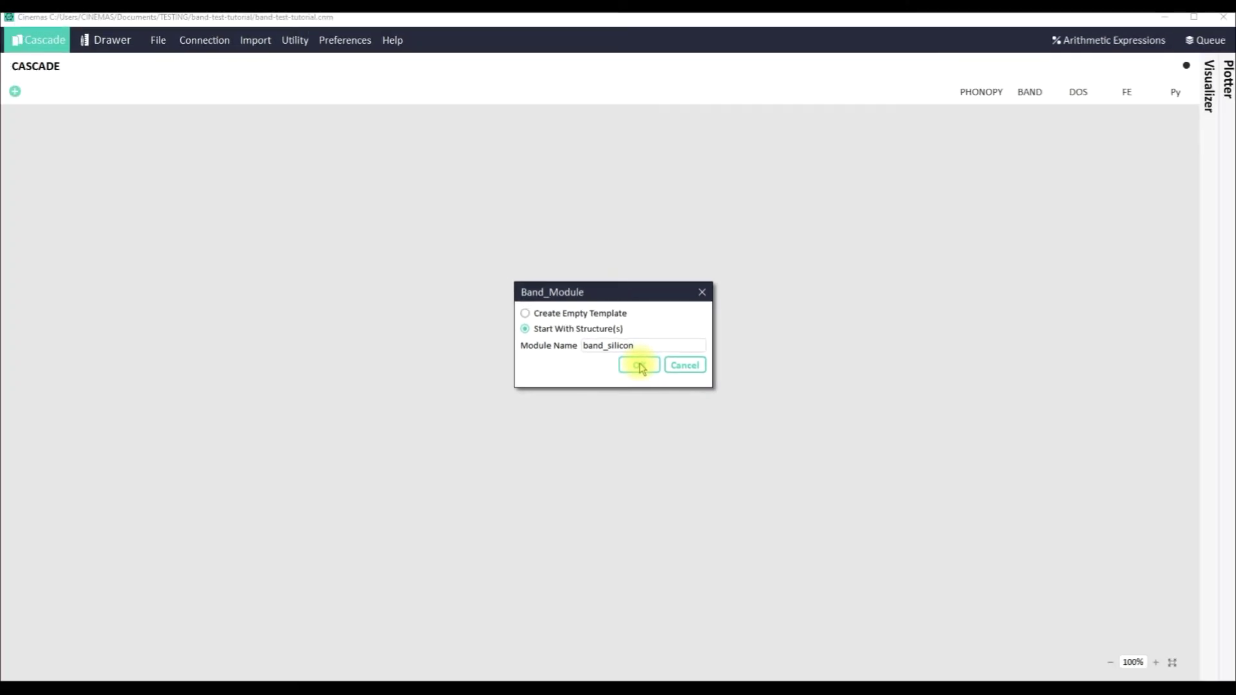
{"action": "left_click", "coordinate": [639, 366]}
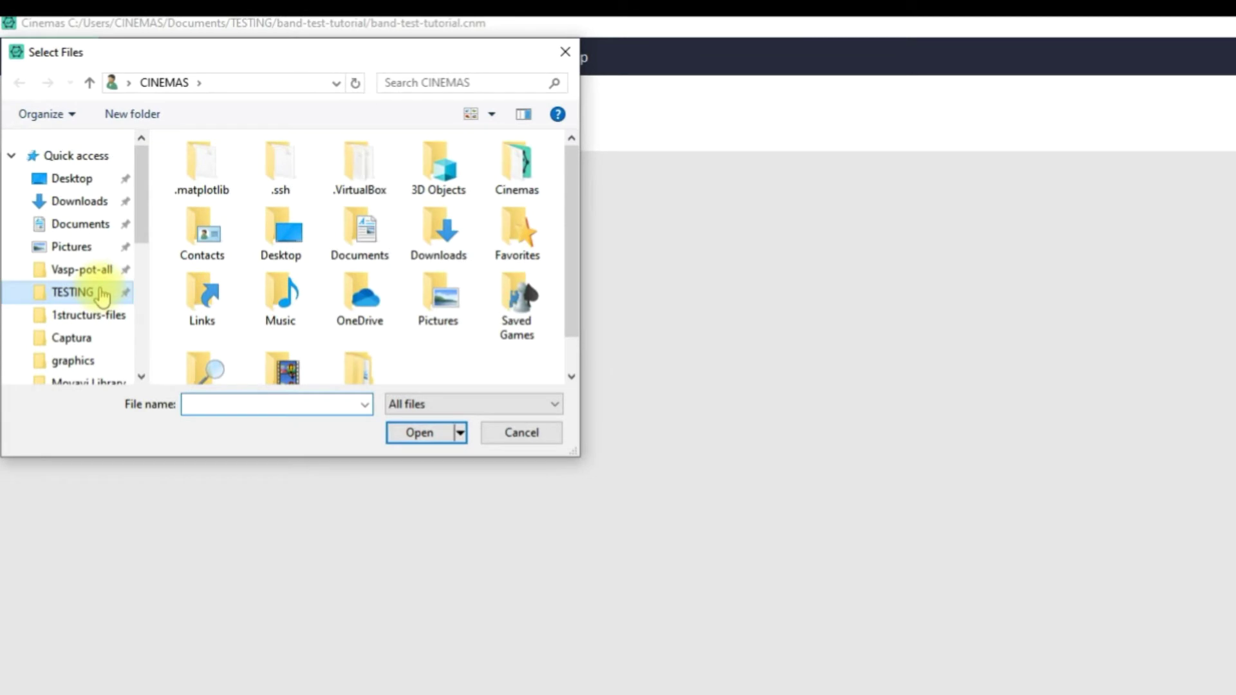
- Load si-bulk.vasp from TESTING/1structurs-files into the band module
{"action": "left_click", "coordinate": [101, 294]}
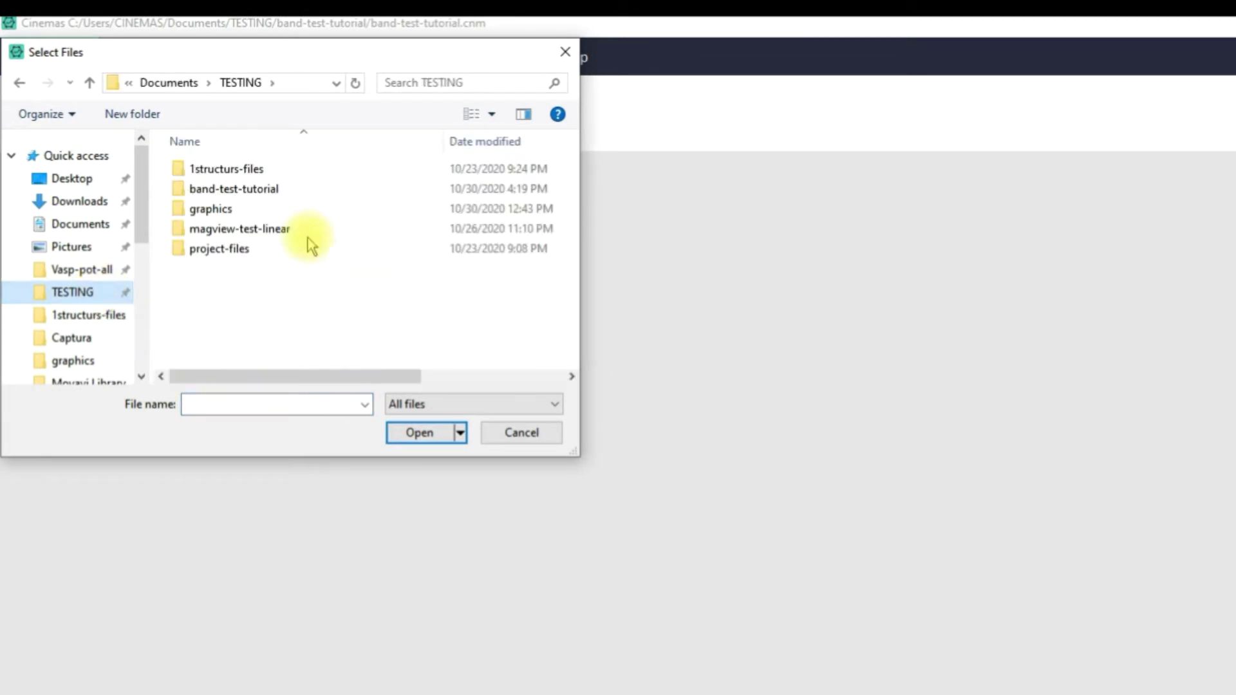
{"action": "double_click", "coordinate": [278, 167]}
{"action": "left_click", "coordinate": [214, 208]}
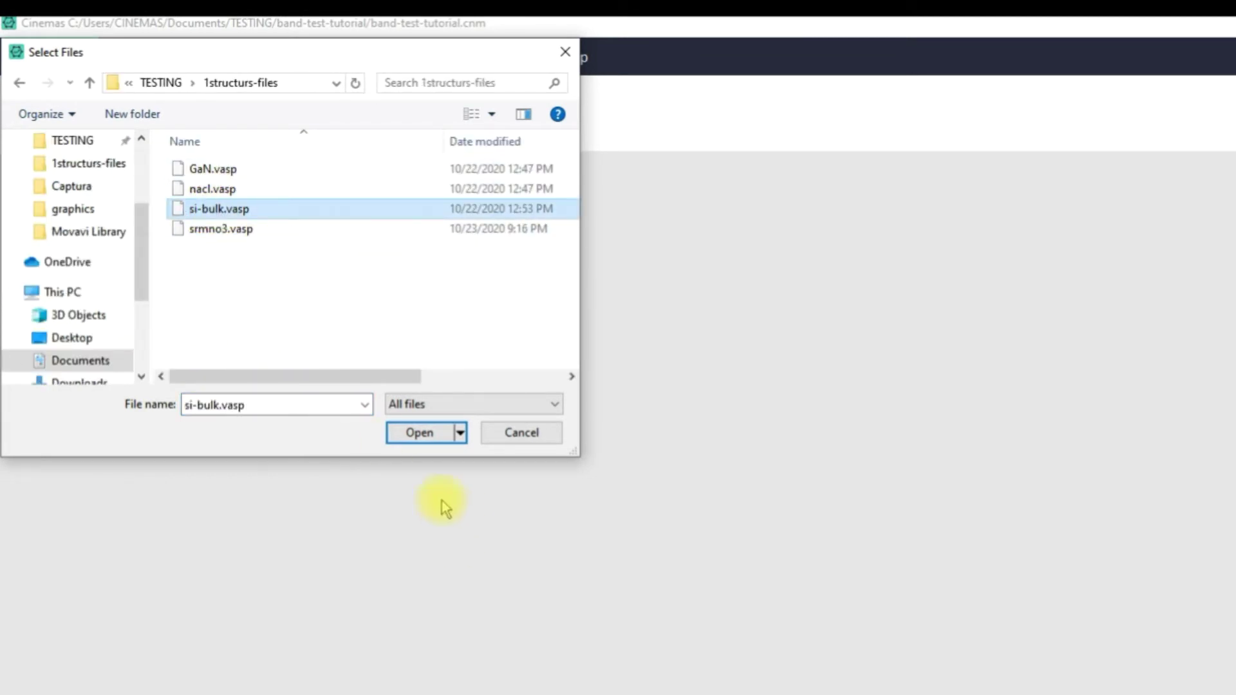
{"action": "left_click", "coordinate": [415, 431]}
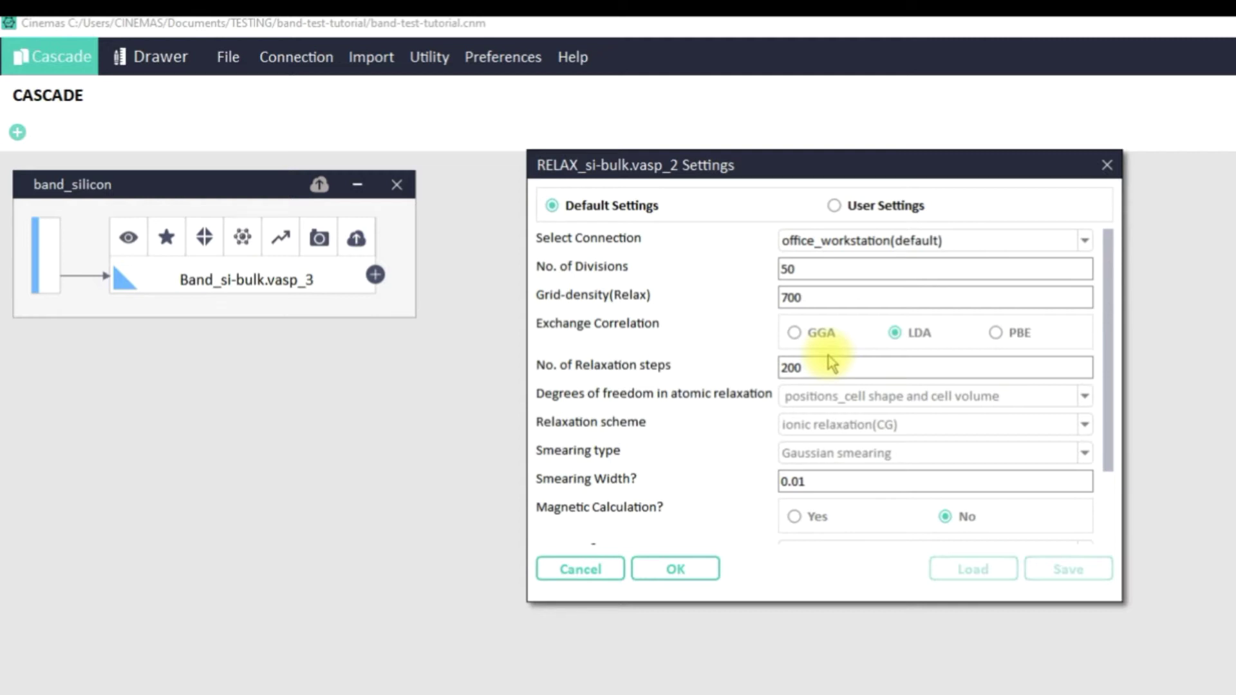
- Try user settings with the ionic relaxation (CG) scheme, then revert to default settings
{"action": "left_click", "coordinate": [867, 207]}
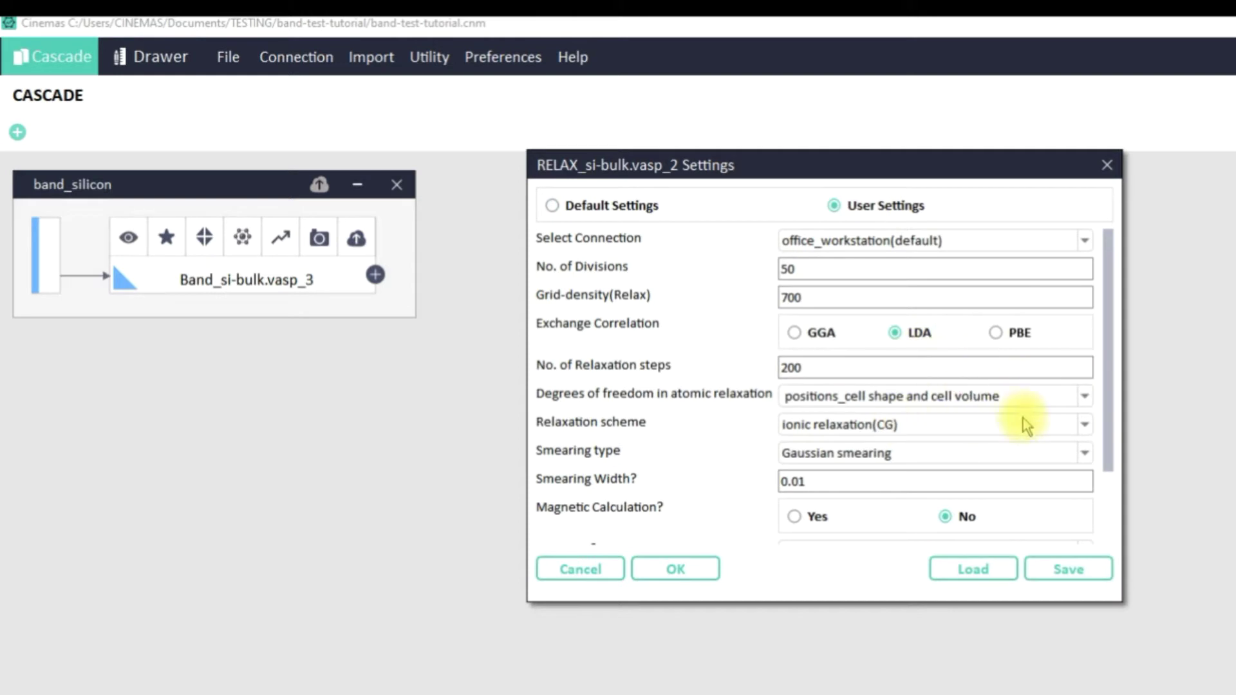
{"action": "left_click", "coordinate": [1083, 423]}
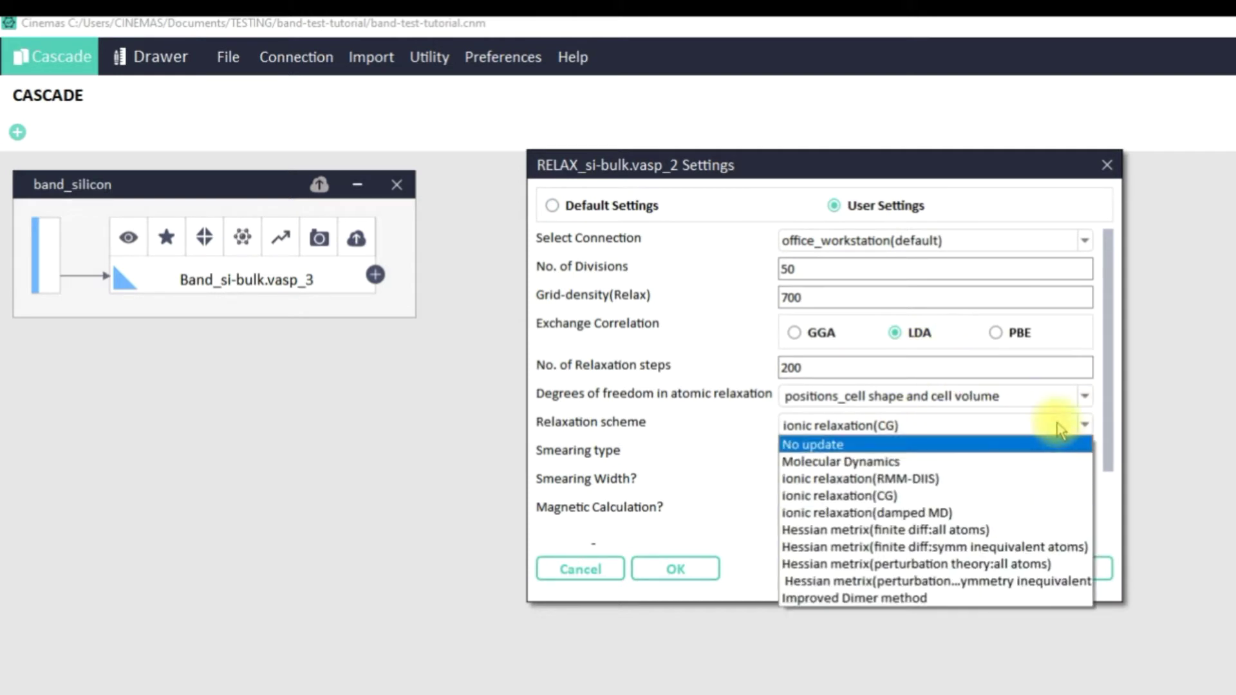
{"action": "left_click", "coordinate": [1097, 409]}
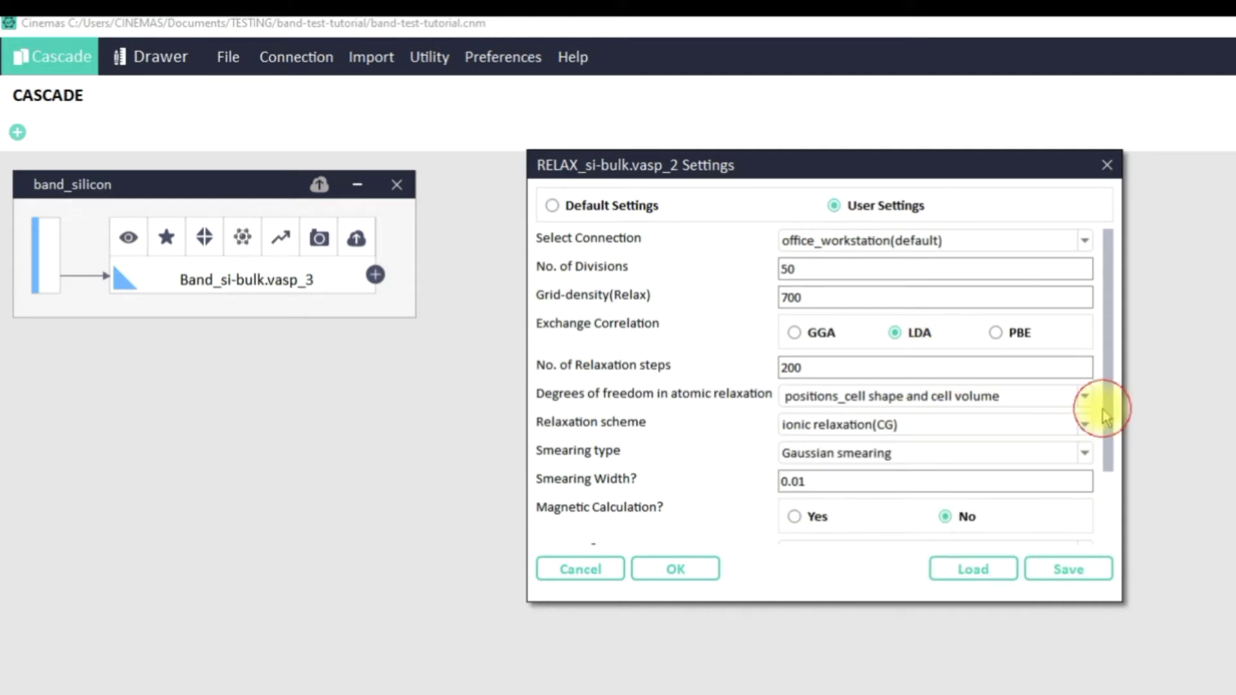
{"action": "left_click", "coordinate": [616, 222]}
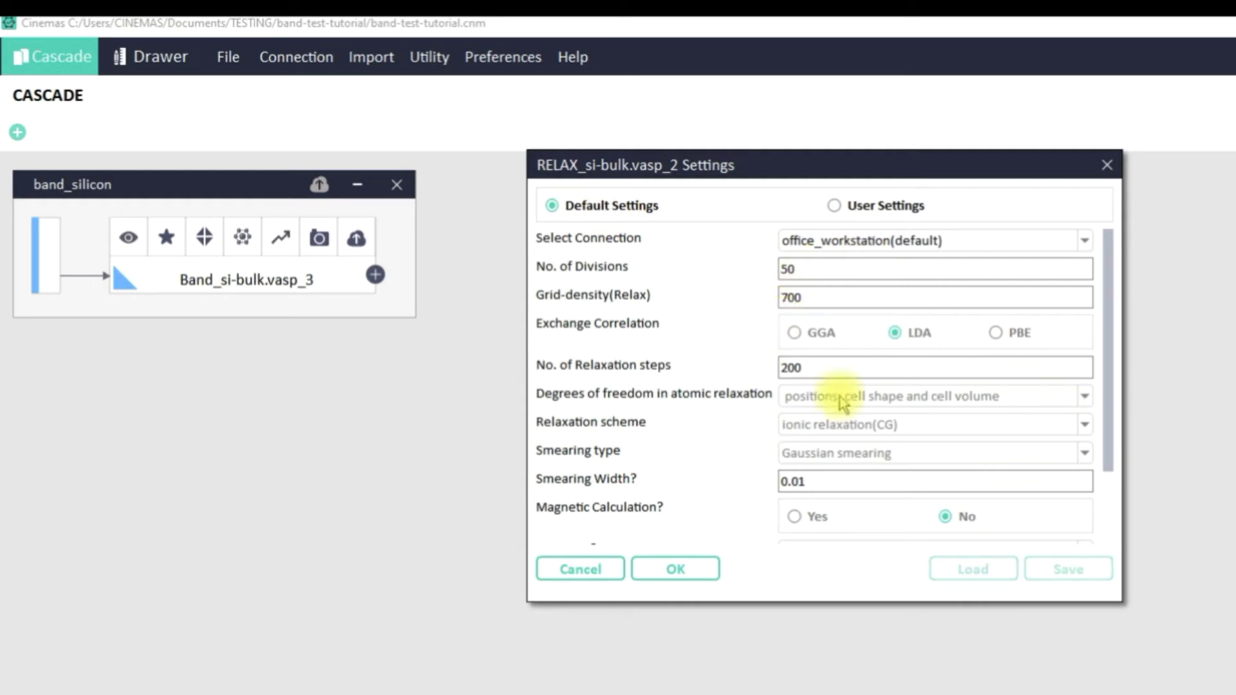
{"action": "left_click", "coordinate": [944, 420]}
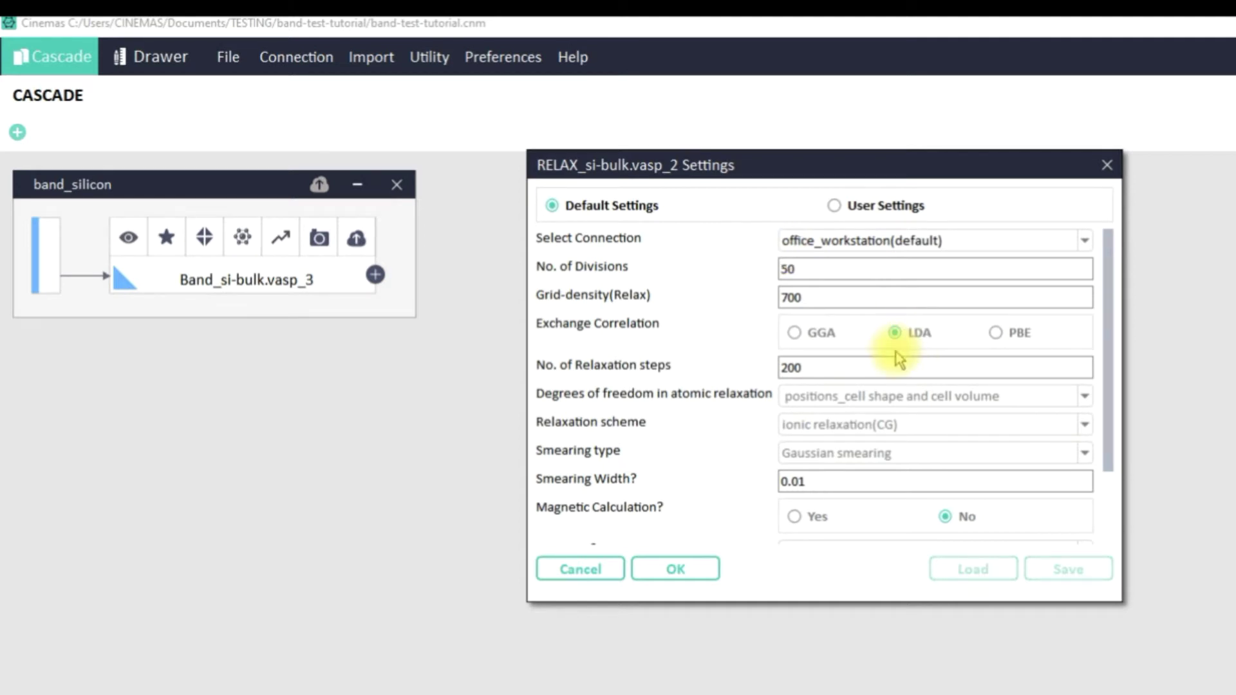
- Choose User Settings with PBE exchange correlation and confirm the relaxation settings
{"action": "left_click", "coordinate": [889, 210]}
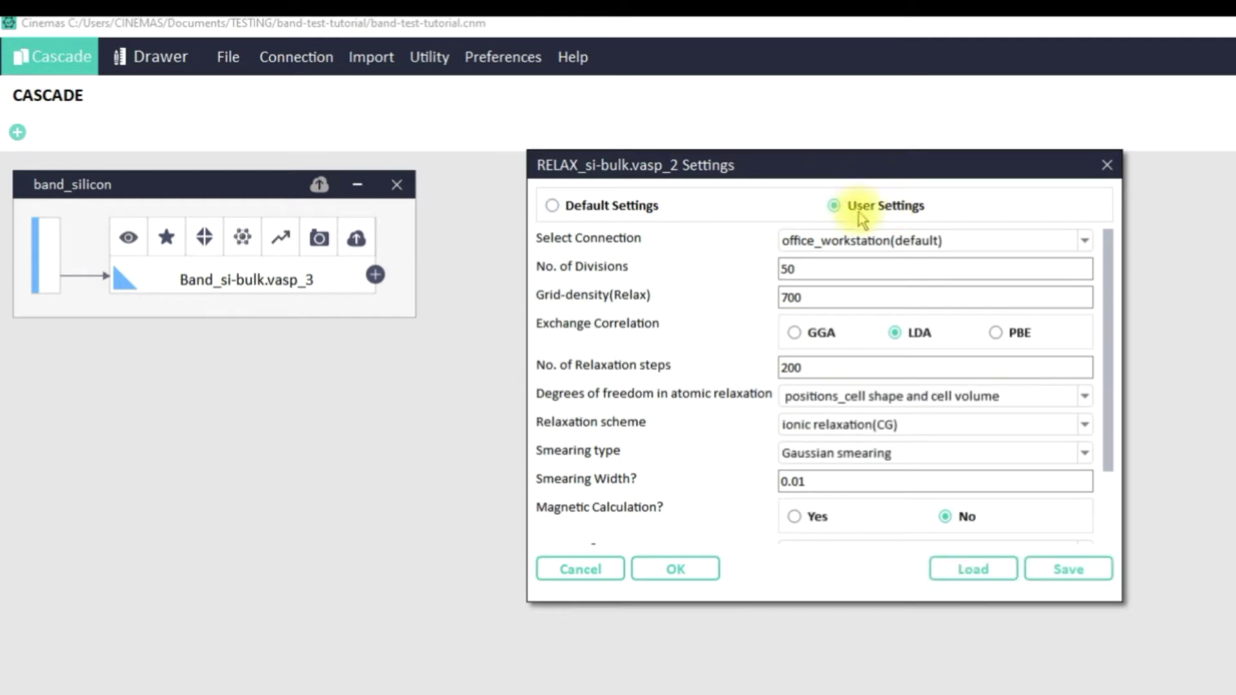
{"action": "left_click", "coordinate": [994, 332]}
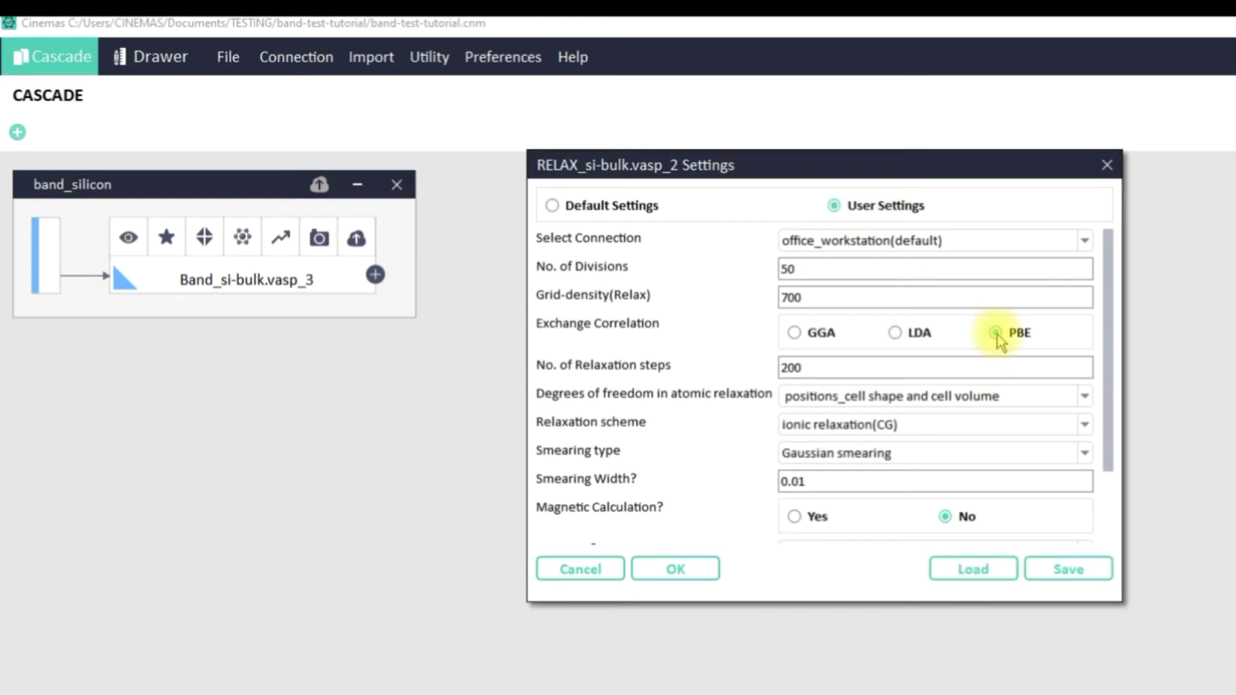
{"action": "left_click", "coordinate": [671, 570]}
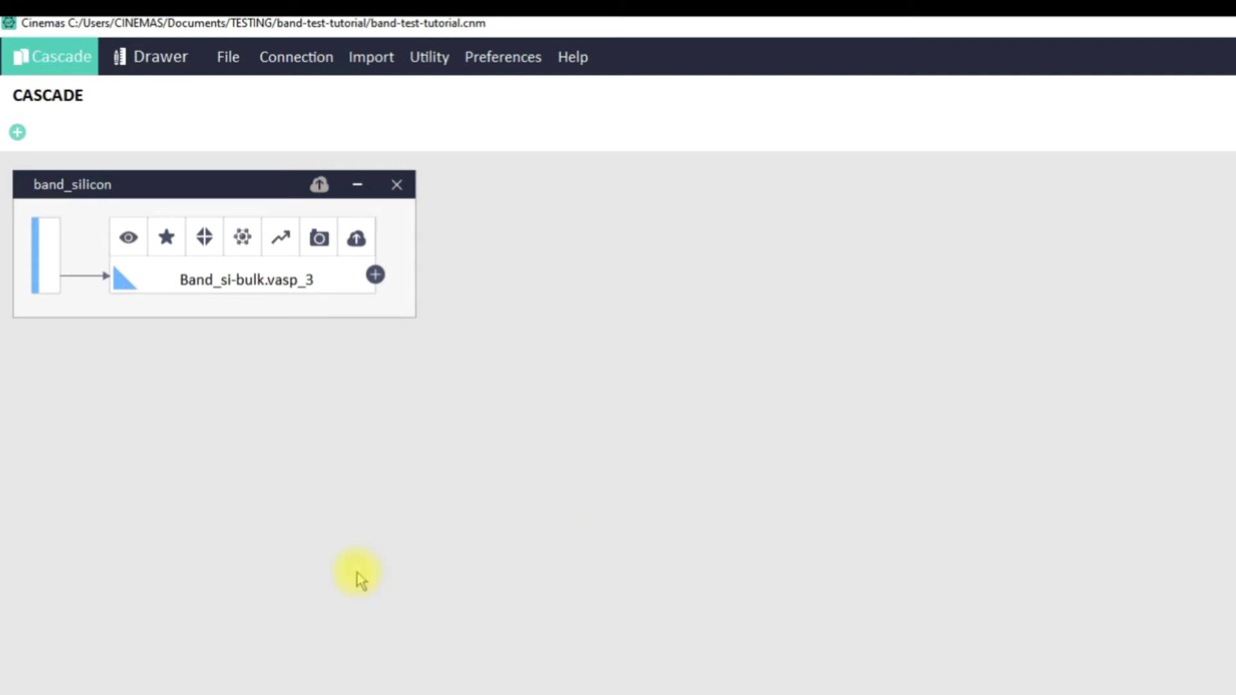
- Submit the RELAX_si-bulk.vasp_2 job and check it in the job queue
{"action": "left_click", "coordinate": [43, 264]}
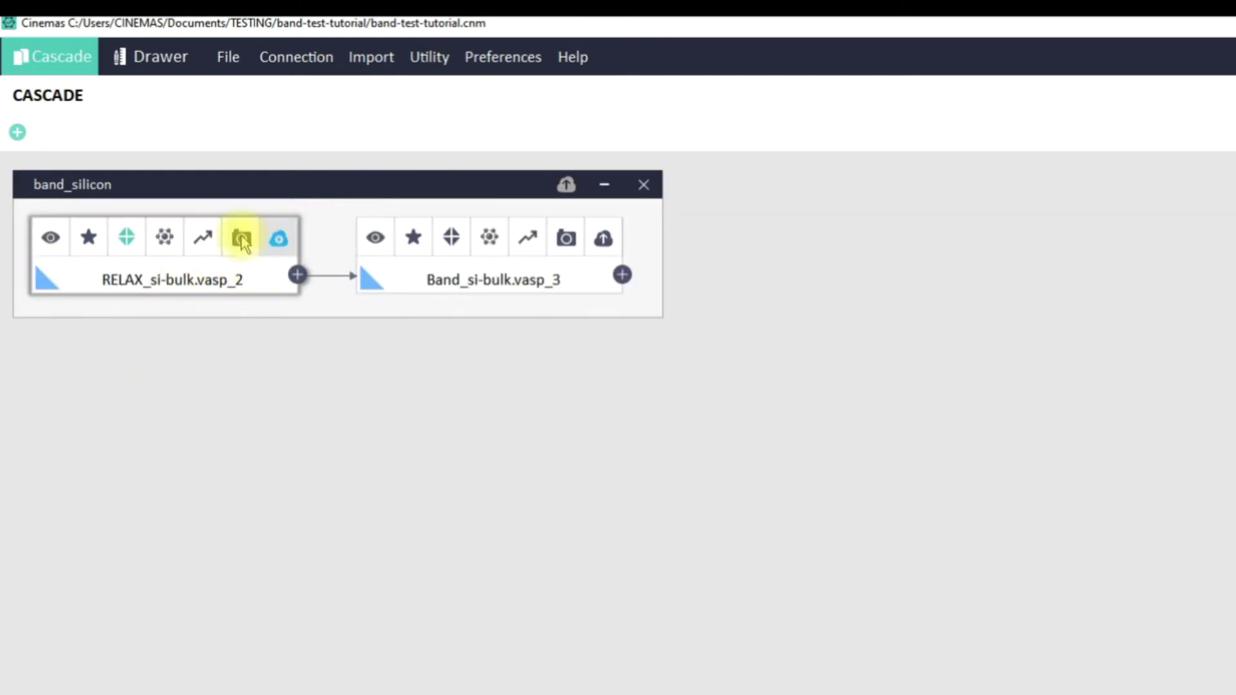
{"action": "left_click", "coordinate": [278, 245]}
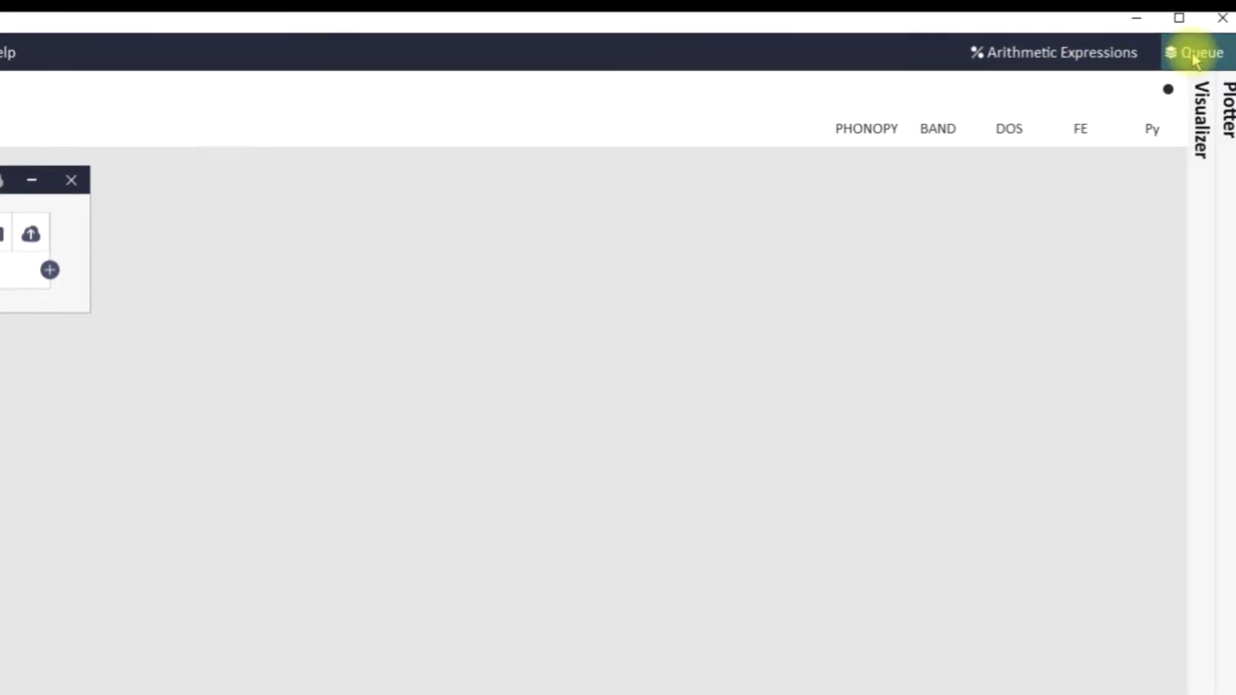
{"action": "left_click", "coordinate": [1188, 55]}
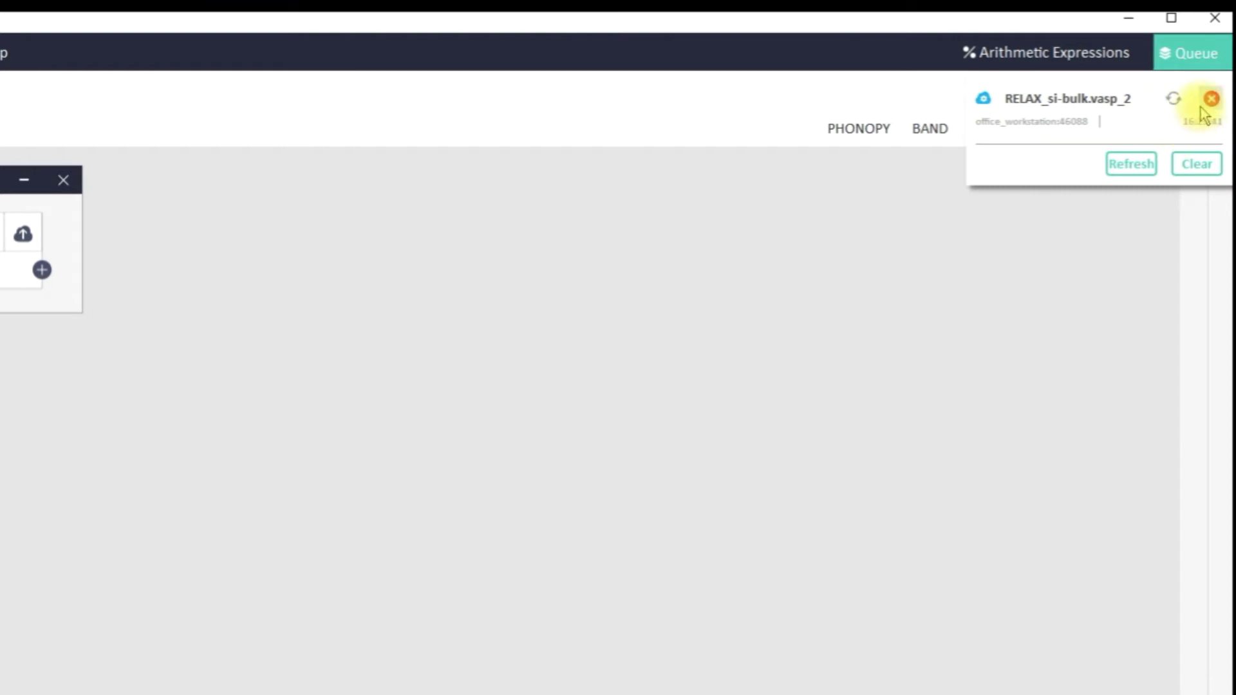
{"action": "left_click", "coordinate": [1049, 216]}
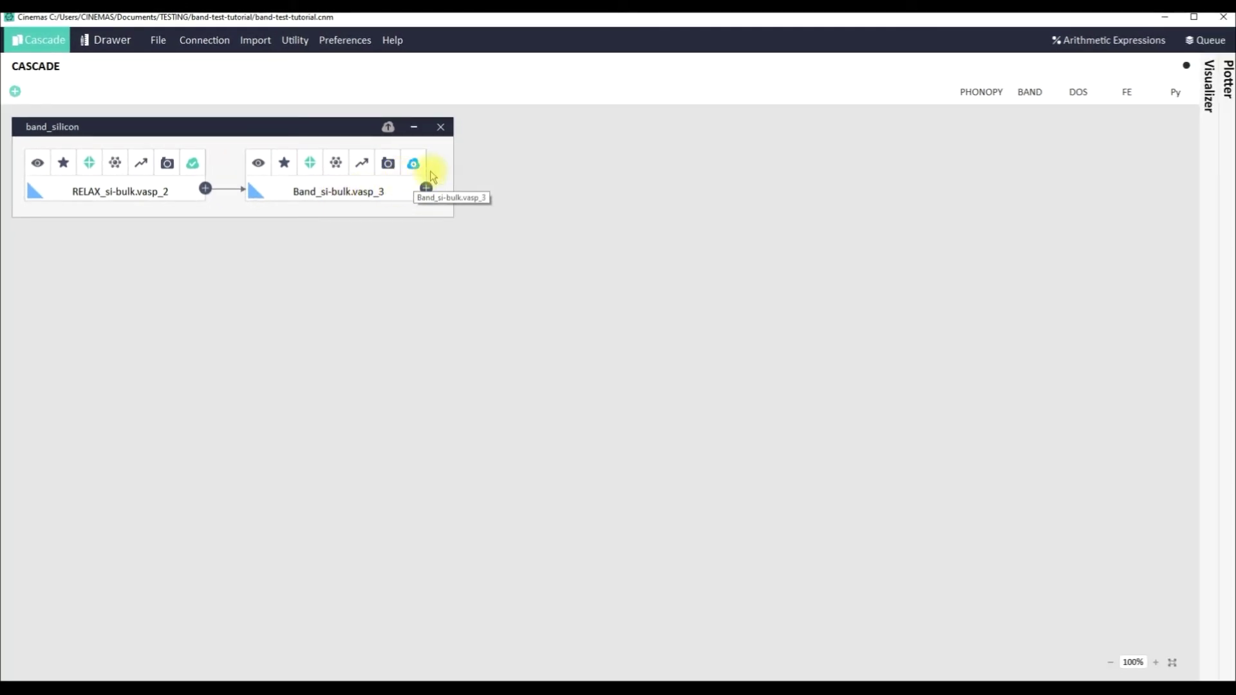
- Submit the Band_si-bulk.vasp_3 job, check the queue, and review the relaxation SnapShot summary
{"action": "left_click", "coordinate": [414, 165]}
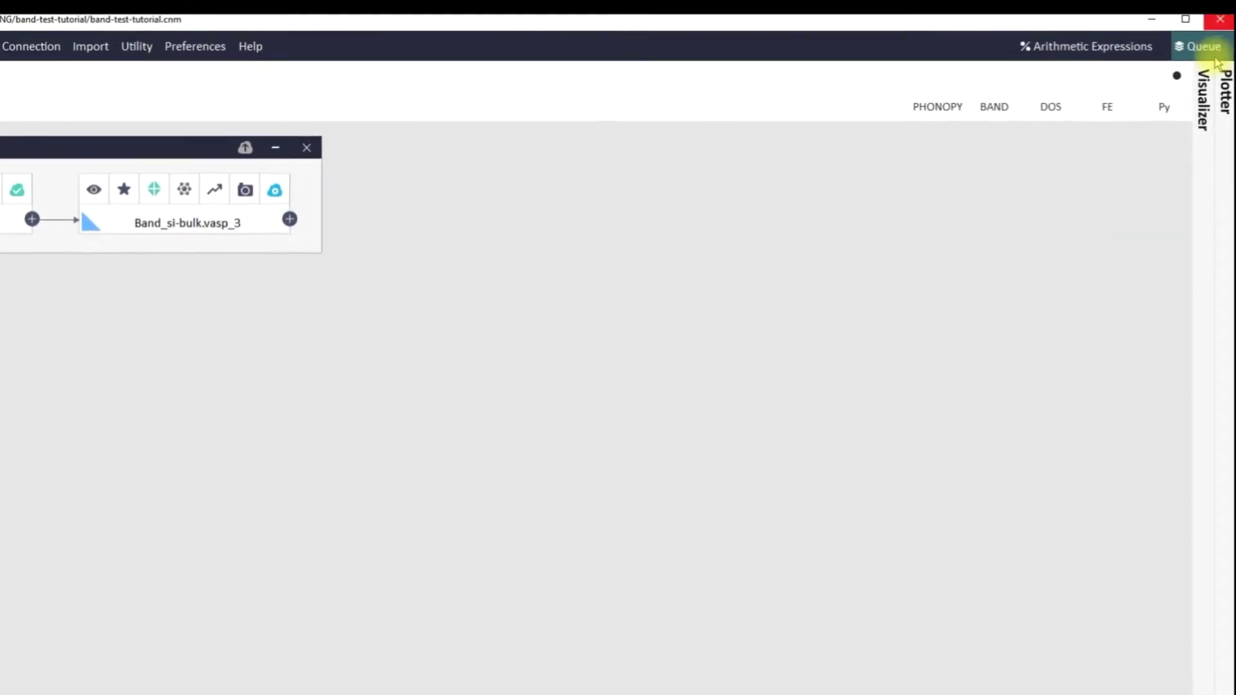
{"action": "left_click", "coordinate": [1206, 40]}
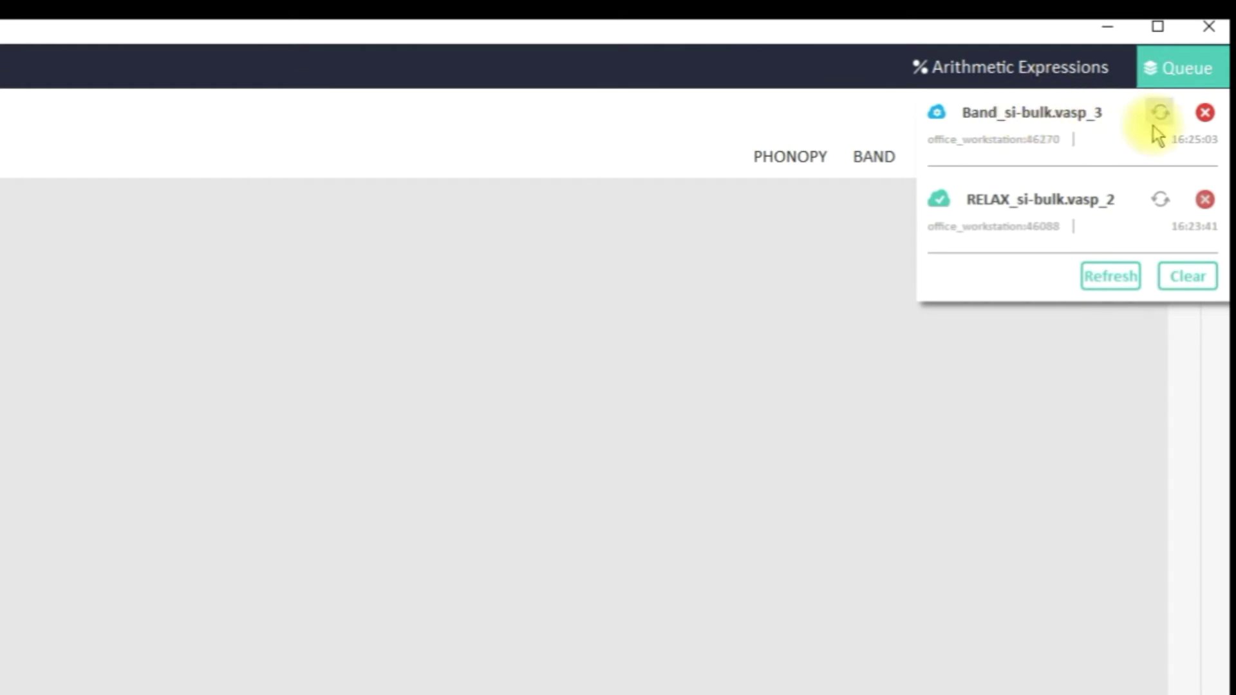
{"action": "left_click", "coordinate": [284, 455]}
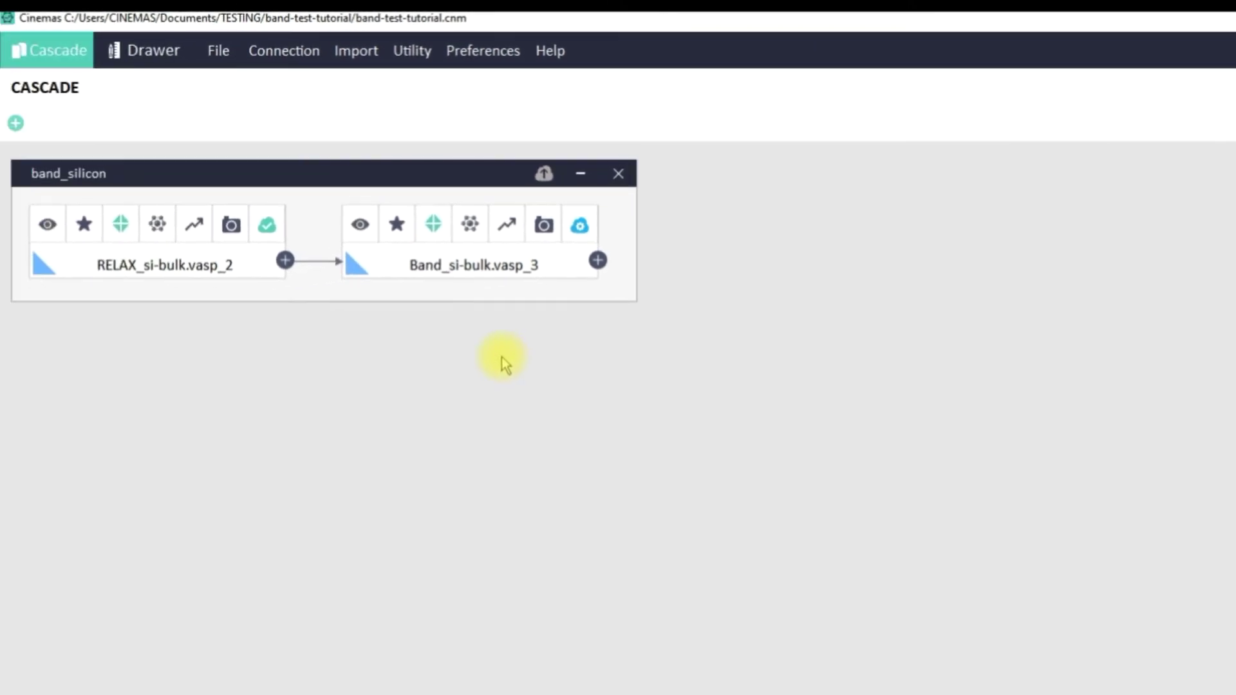
{"action": "left_click", "coordinate": [230, 224]}
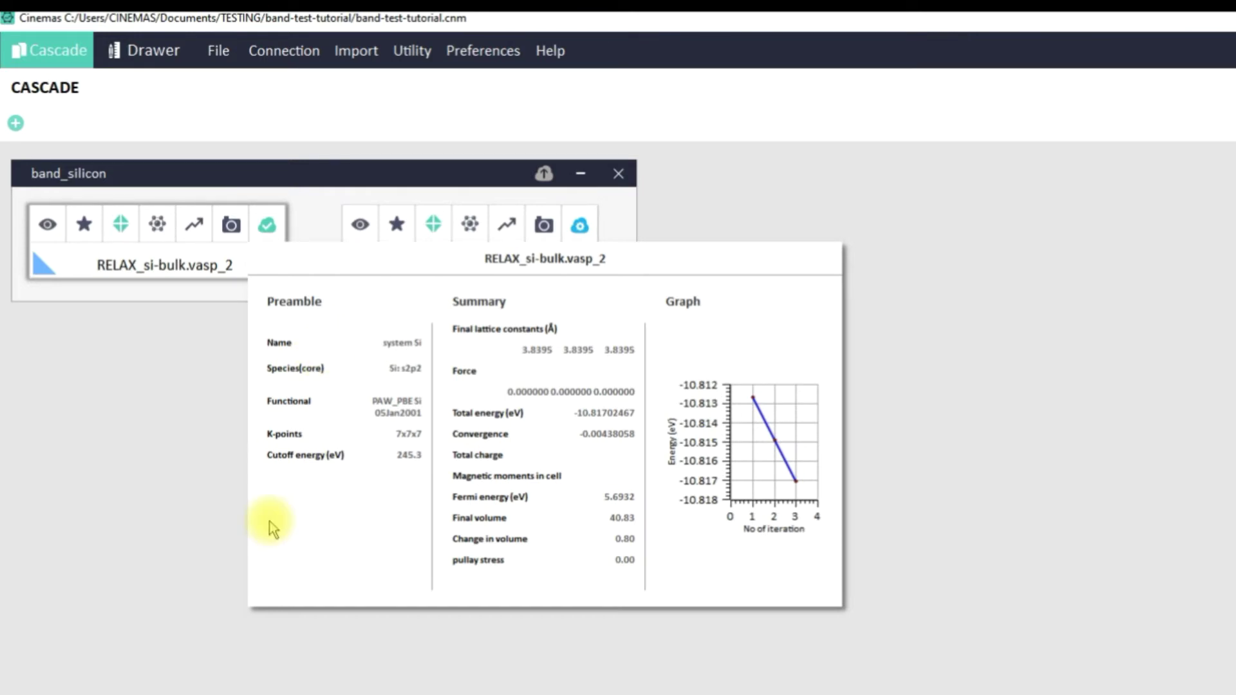
{"action": "left_click", "coordinate": [433, 684]}
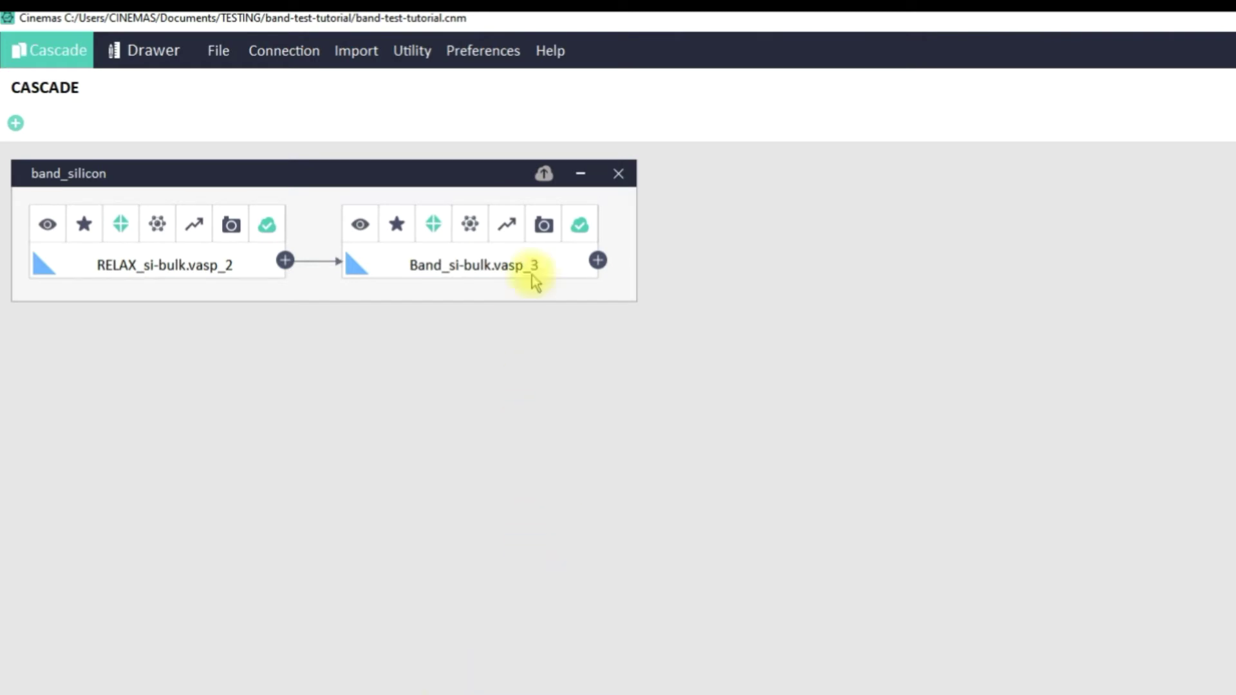
- Close the results summary popup to return to the band_silicon cascade
{"action": "left_click", "coordinate": [546, 227]}
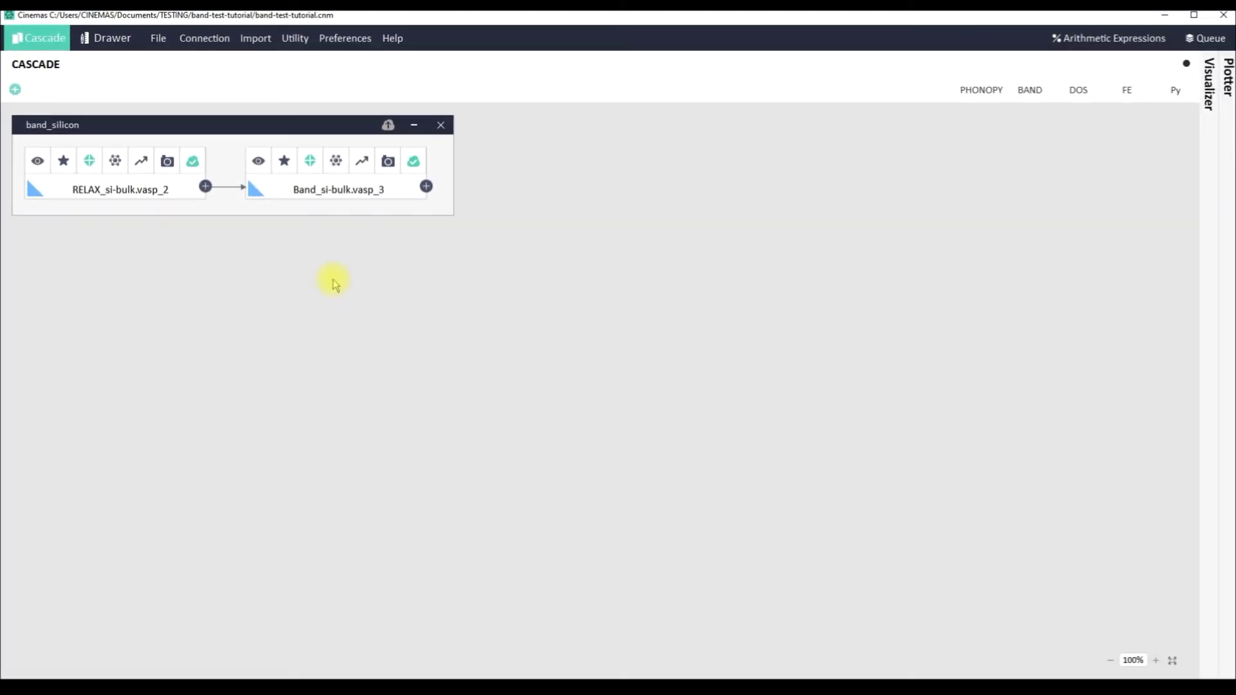
- Show Band_si-bulk.vasp_3 in the Analysis Output Band structure tab
{"action": "left_click", "coordinate": [364, 166]}
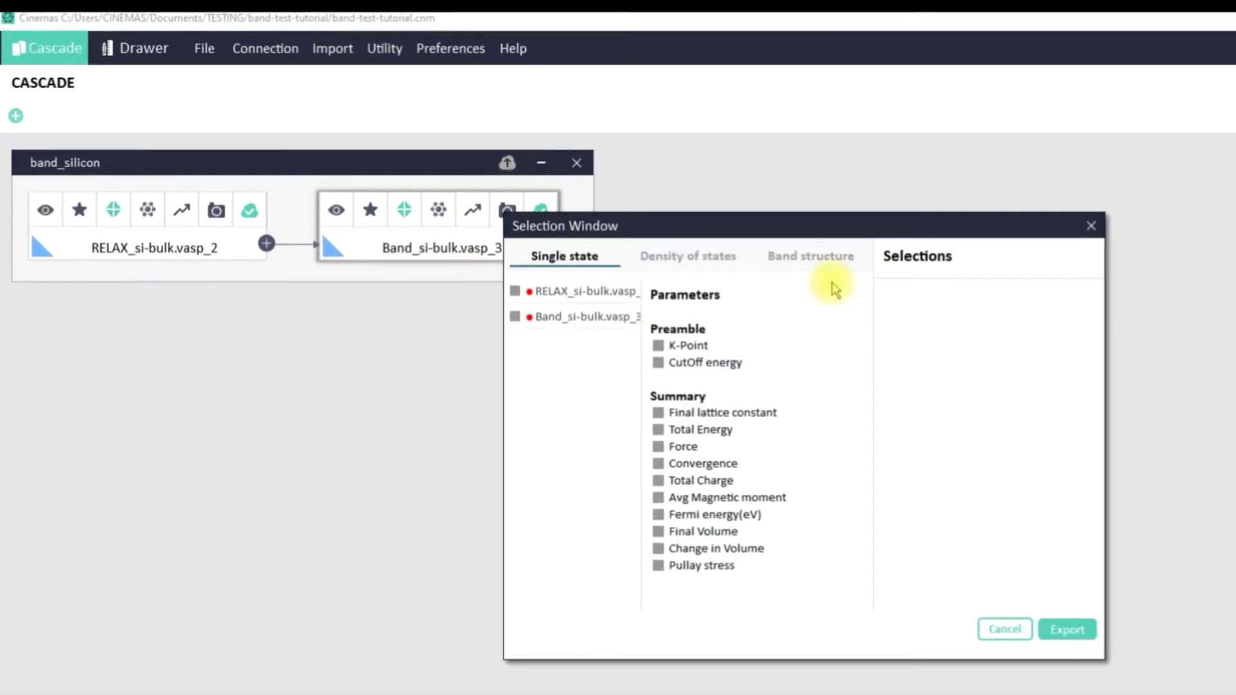
{"action": "left_click", "coordinate": [783, 247]}
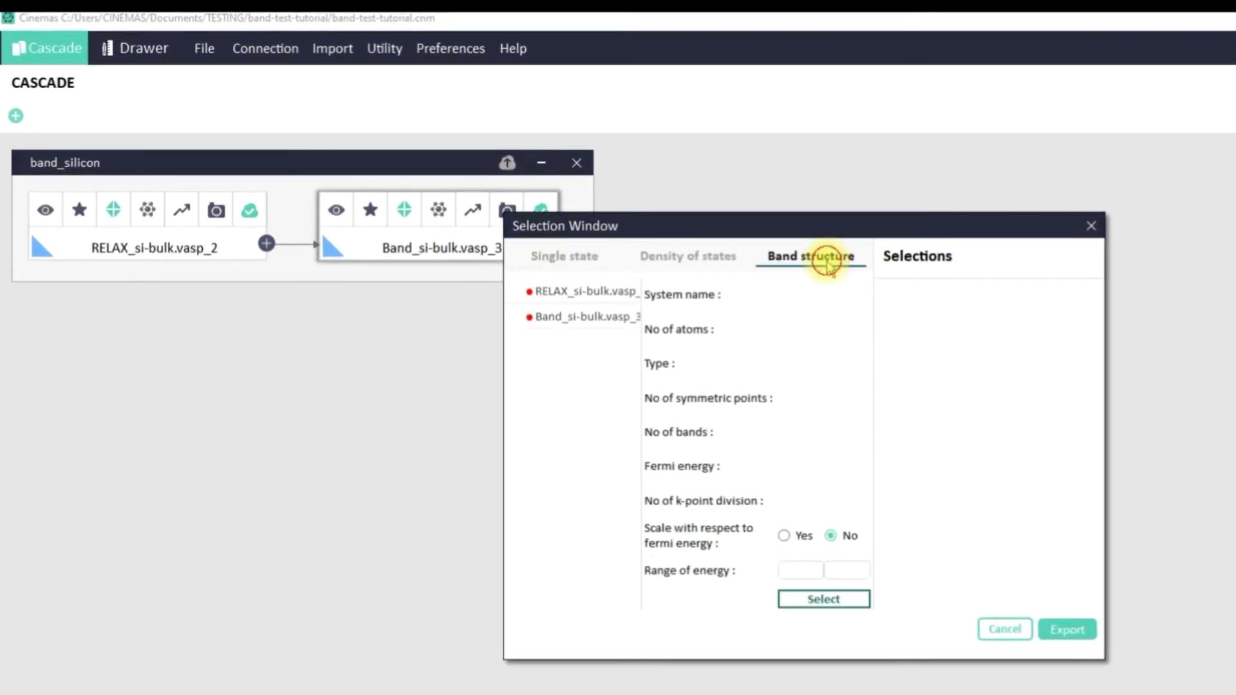
{"action": "left_click", "coordinate": [567, 317]}
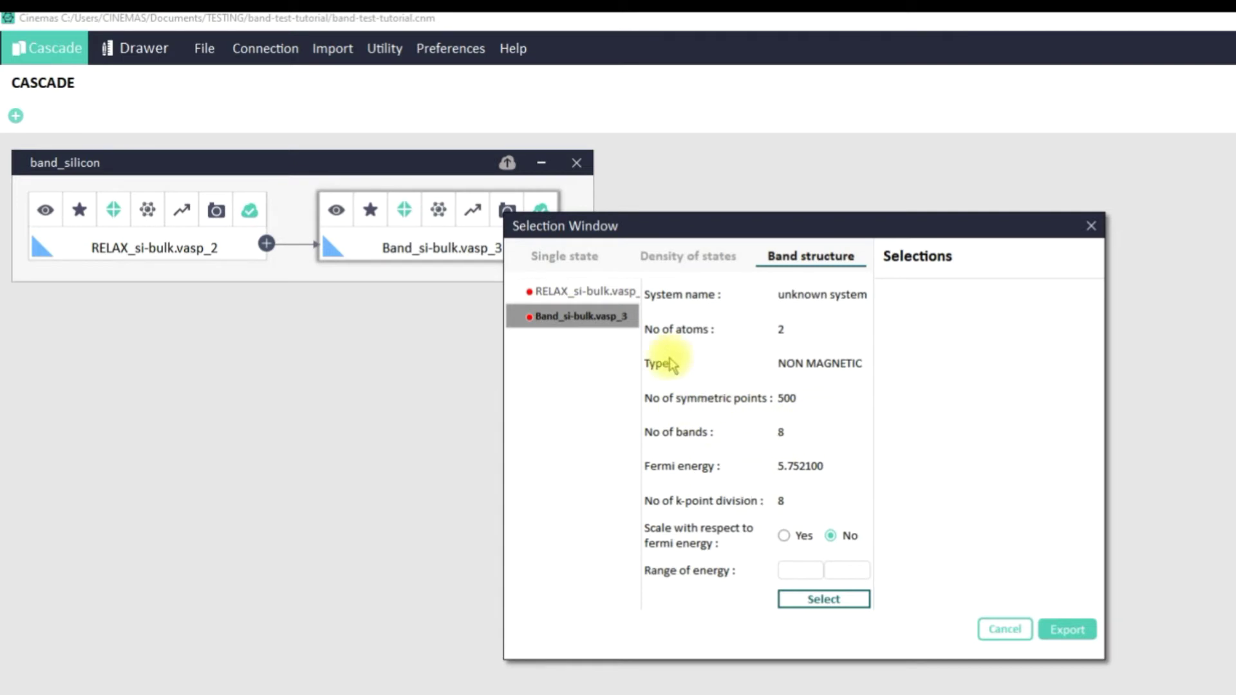
- Add Fermi-scaled and unscaled Band_si-bulk.vasp_3 selections, then export them
{"action": "left_click", "coordinate": [784, 537]}
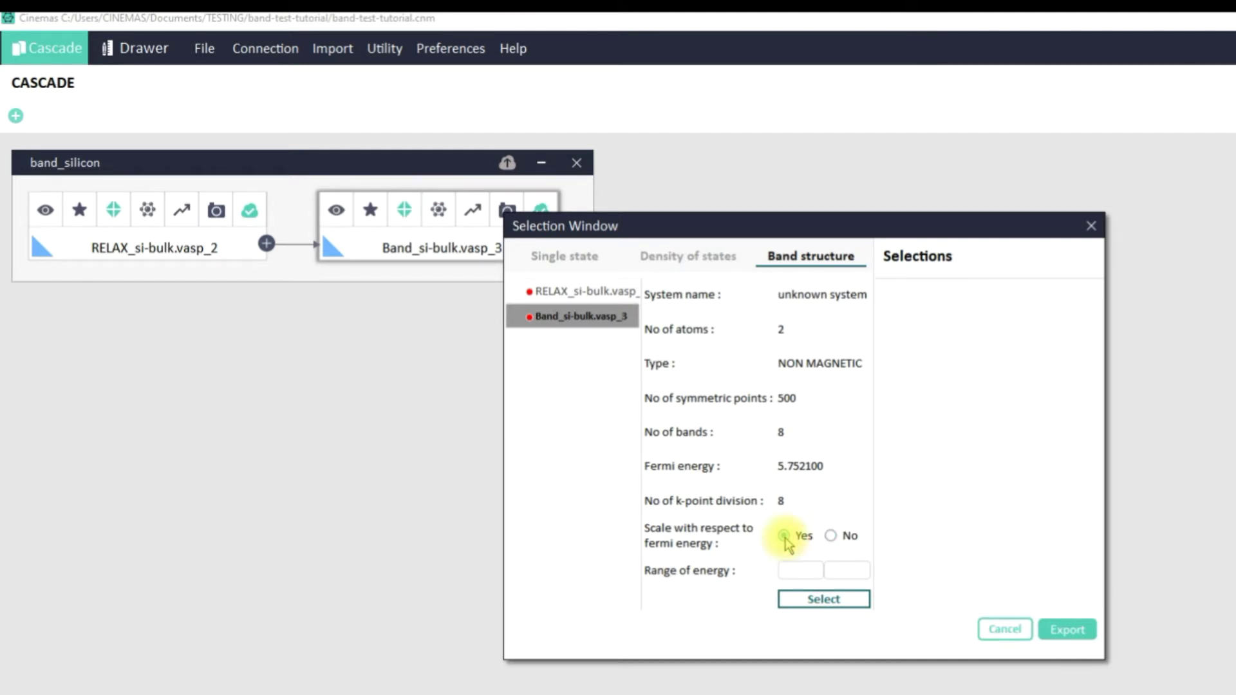
{"action": "left_click", "coordinate": [809, 601]}
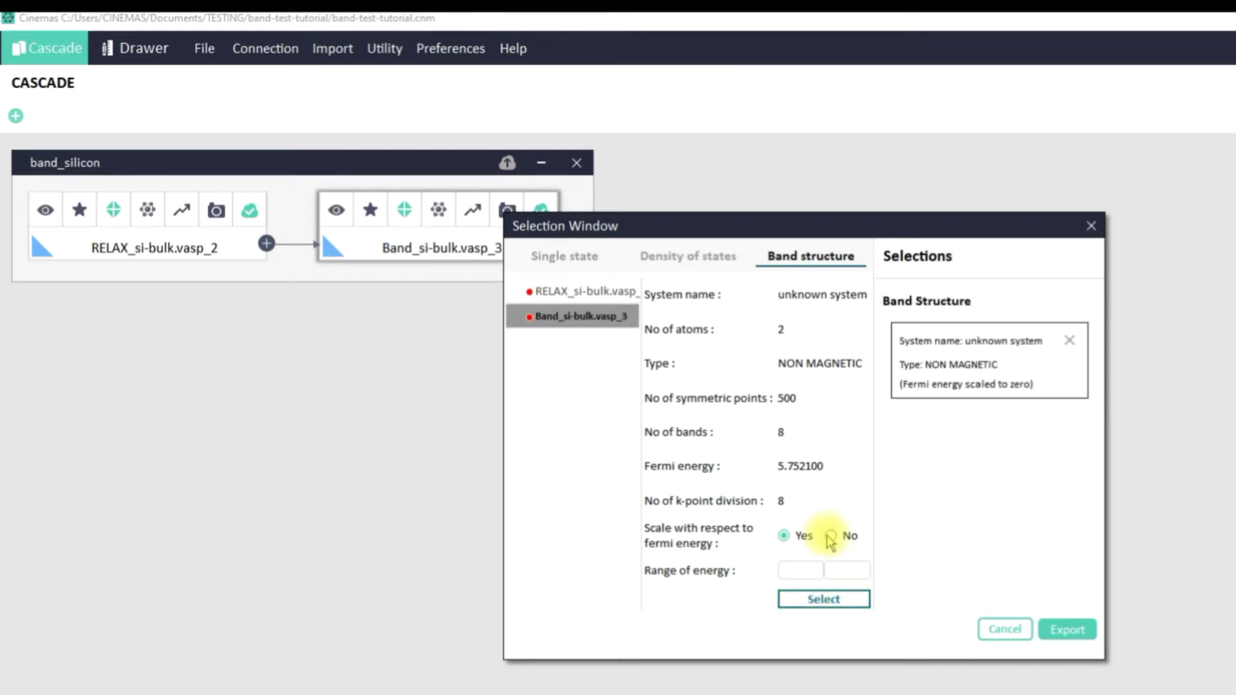
{"action": "left_click", "coordinate": [830, 538]}
{"action": "left_click", "coordinate": [822, 596]}
{"action": "left_click", "coordinate": [1006, 634]}
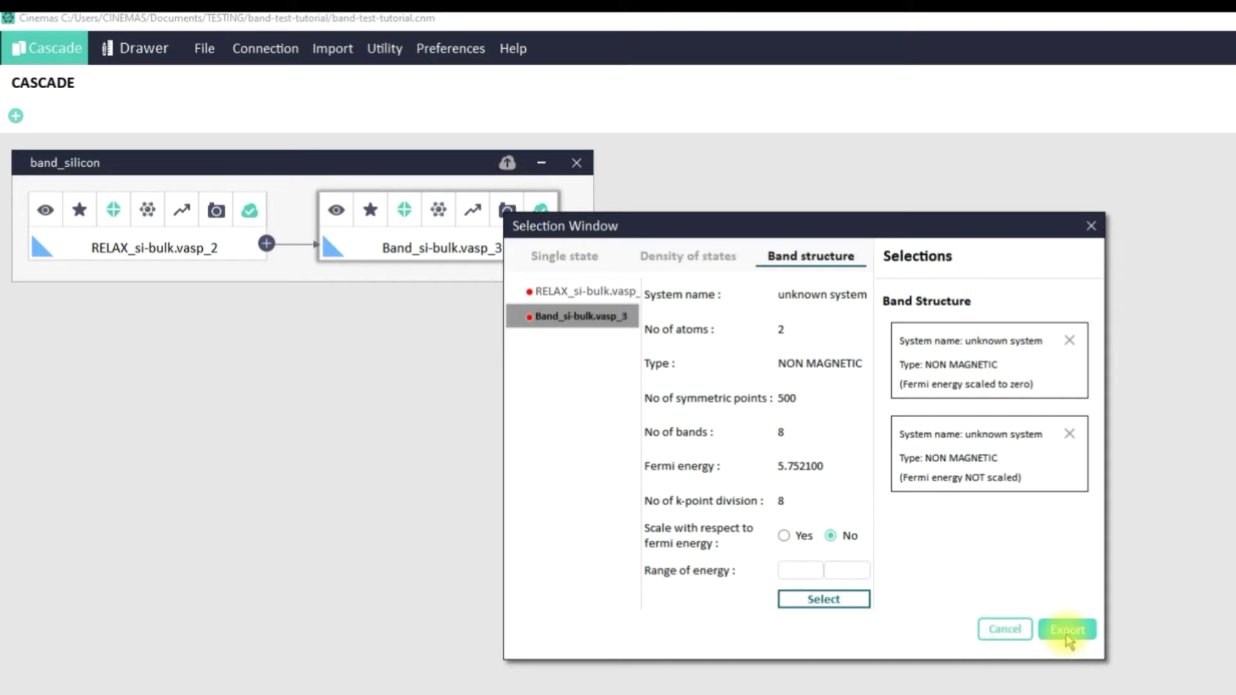